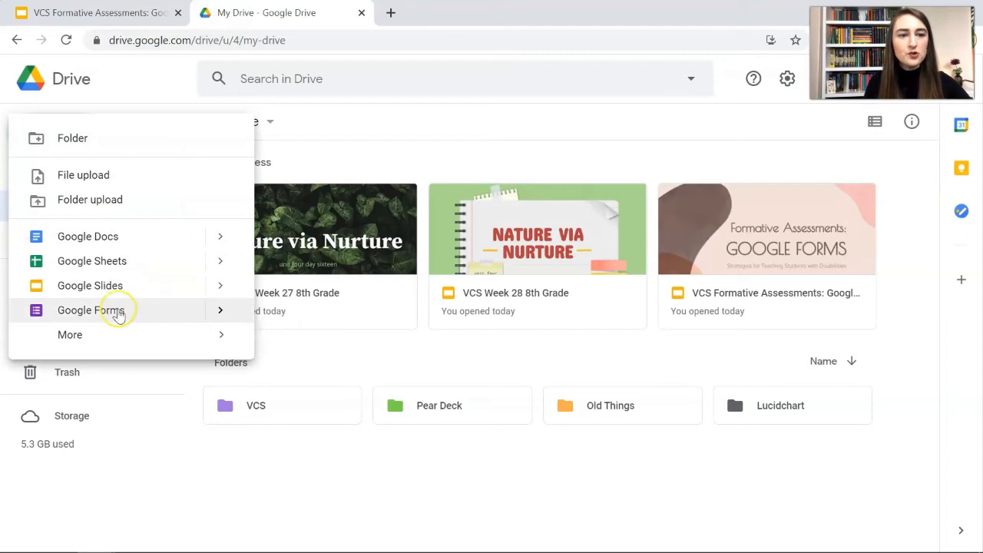
Create a new blank Google Form, enter "Title!" as its title and apply the same name to the file.
{"action": "left_click", "coordinate": [119, 312]}
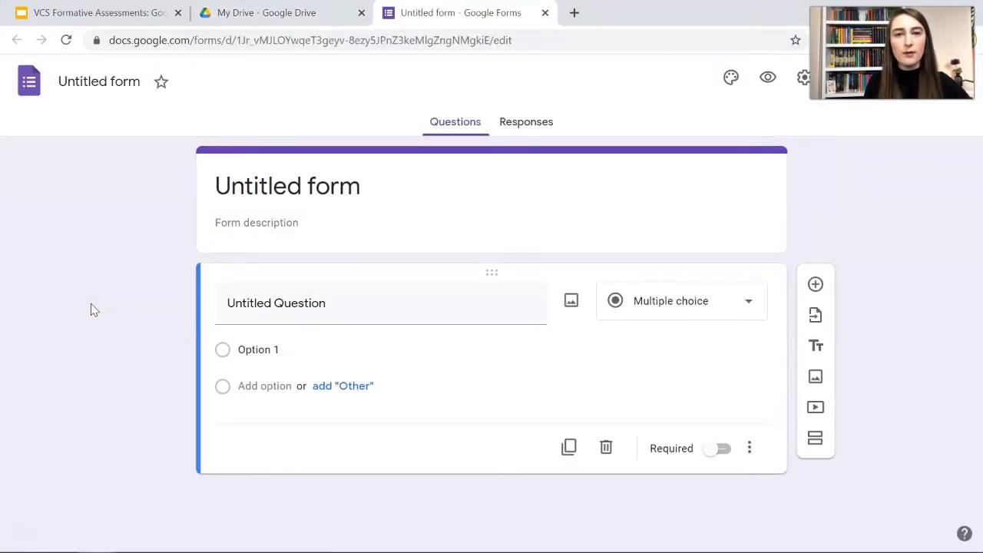
{"action": "left_click", "coordinate": [306, 186]}
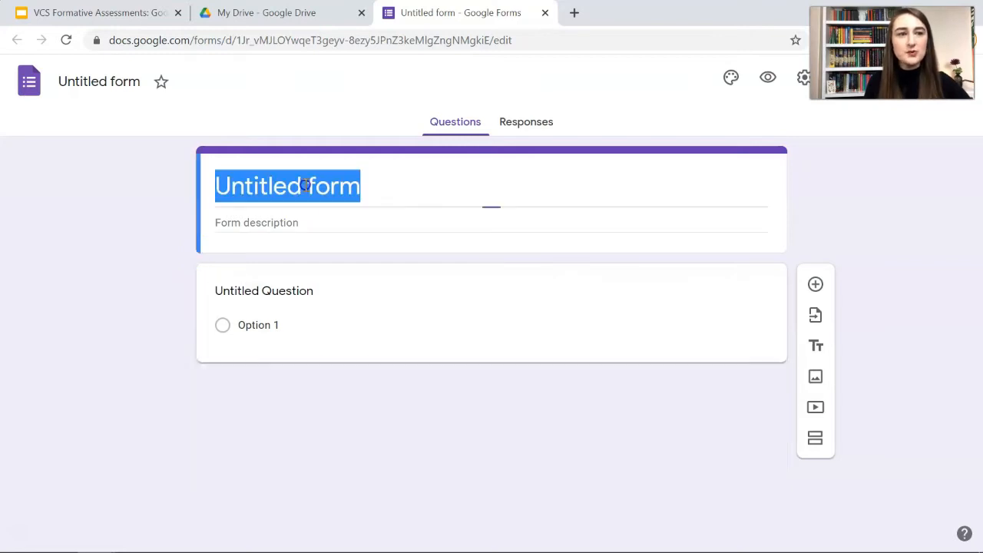
{"action": "type", "text": "Title!"}
{"action": "left_click", "coordinate": [123, 226]}
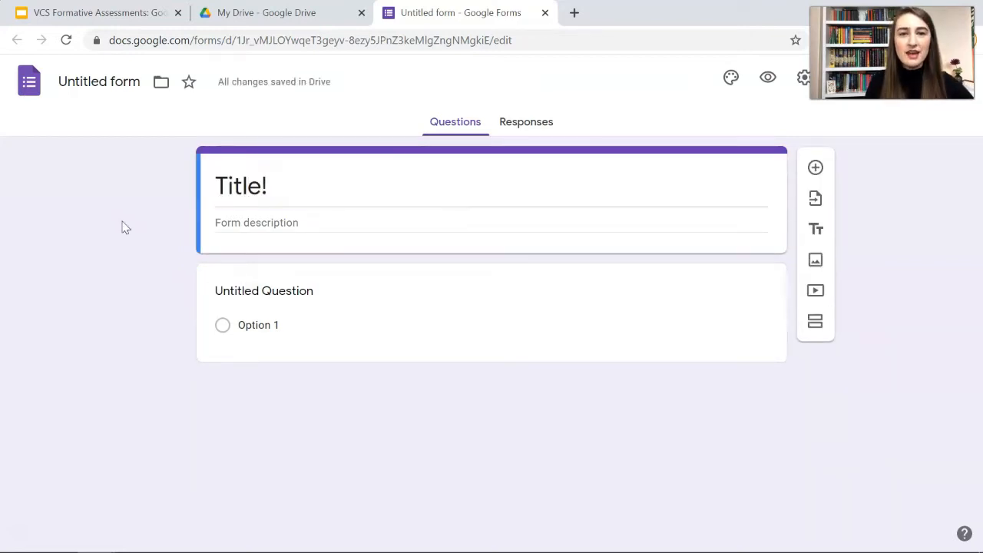
{"action": "left_click", "coordinate": [106, 86]}
{"action": "left_click", "coordinate": [110, 178]}
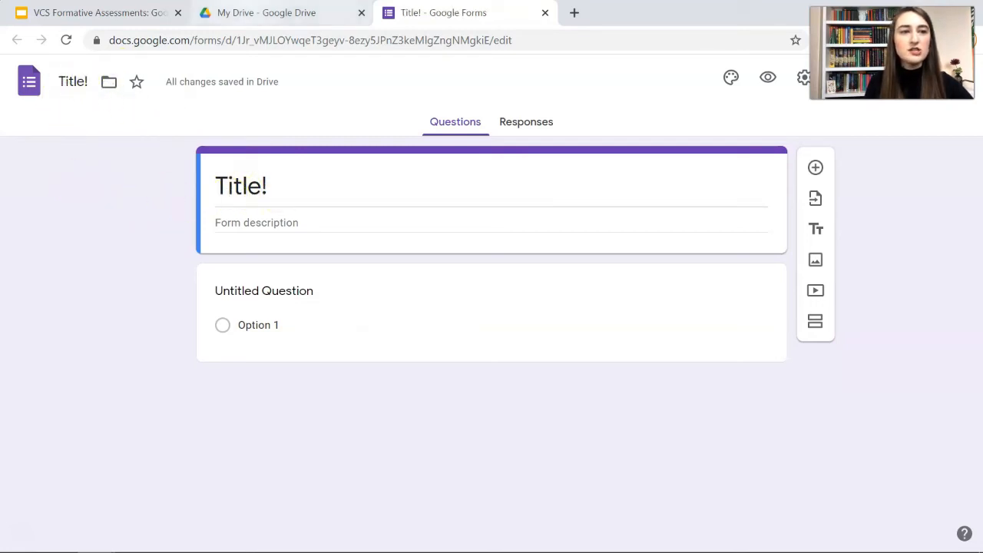
Switch to My Drive and find the new form among the files.
{"action": "left_click", "coordinate": [299, 15]}
{"action": "scroll", "coordinate": [300, 472], "scroll_direction": "down", "scroll_amount": 2}
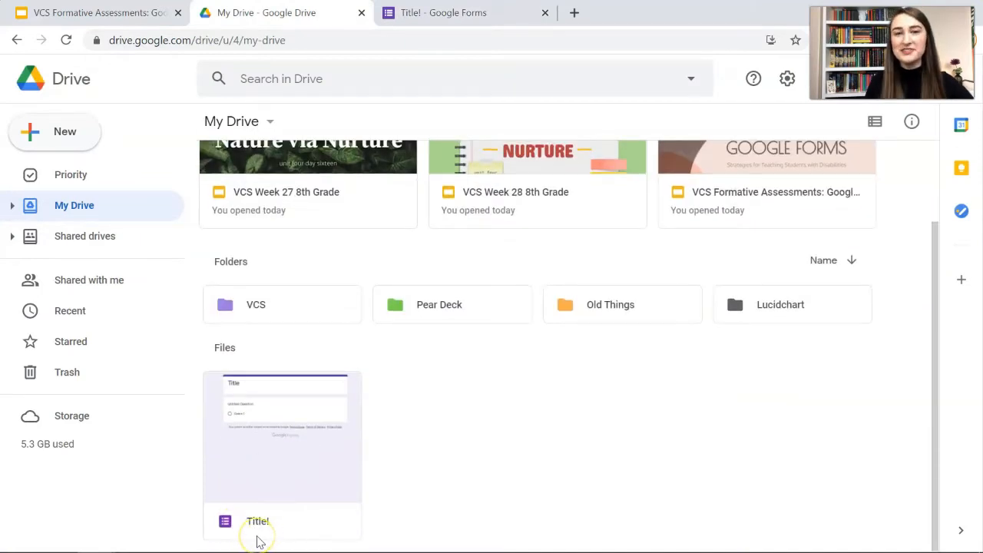
{"action": "left_click", "coordinate": [297, 542]}
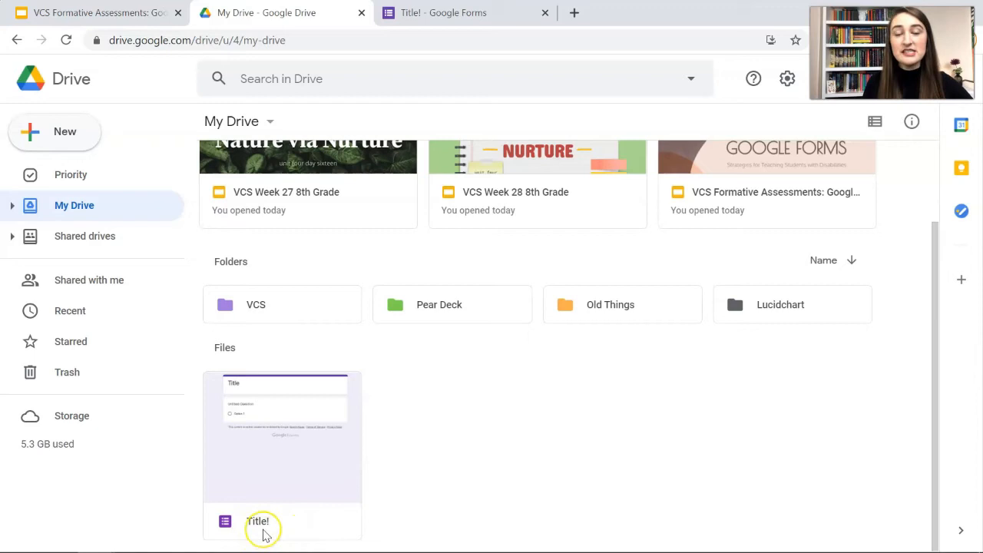
{"action": "scroll", "coordinate": [264, 534], "scroll_direction": "up", "scroll_amount": 2}
Return to the form, make the first question a required short answer reading "What is your name?", and add another question.
{"action": "left_click", "coordinate": [493, 11]}
{"action": "left_click", "coordinate": [374, 287]}
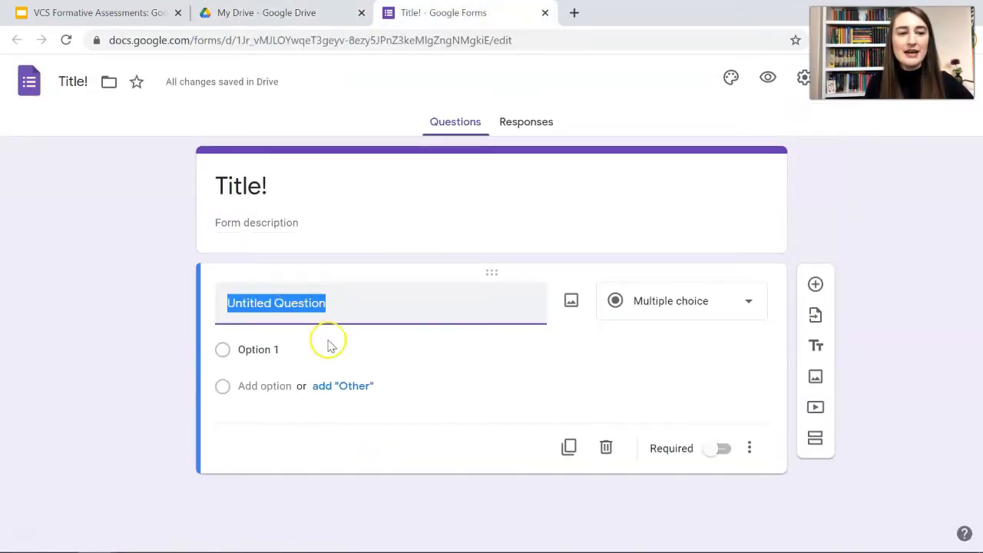
{"action": "left_click", "coordinate": [712, 313]}
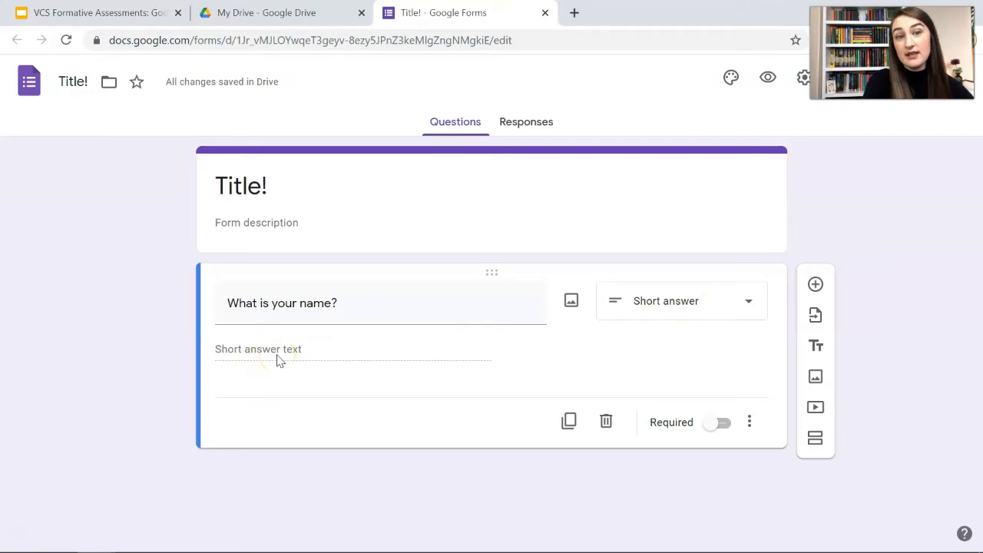
{"action": "left_click", "coordinate": [723, 423]}
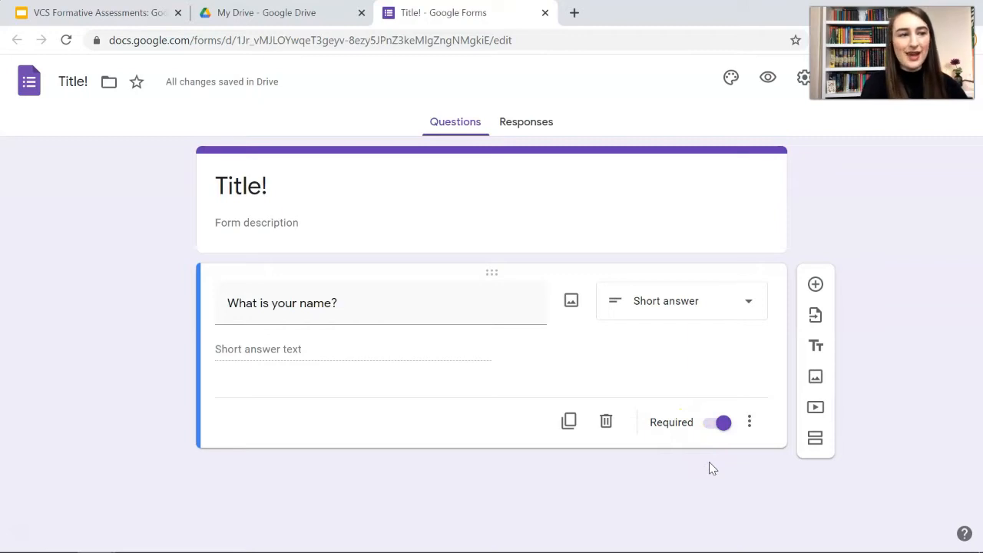
{"action": "left_click", "coordinate": [819, 285]}
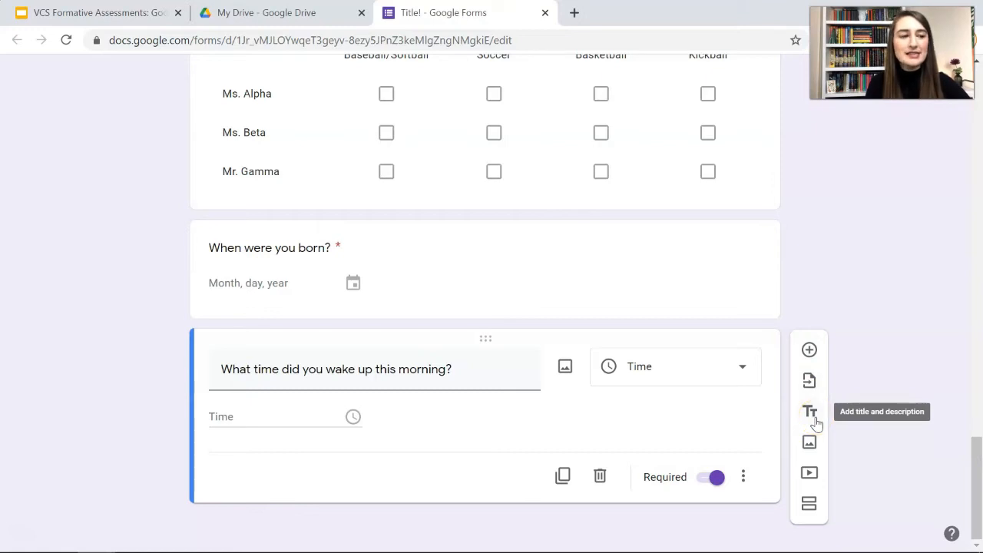
Add a title block named "Personal Information" above the "When were you born?" question.
{"action": "left_click", "coordinate": [816, 424]}
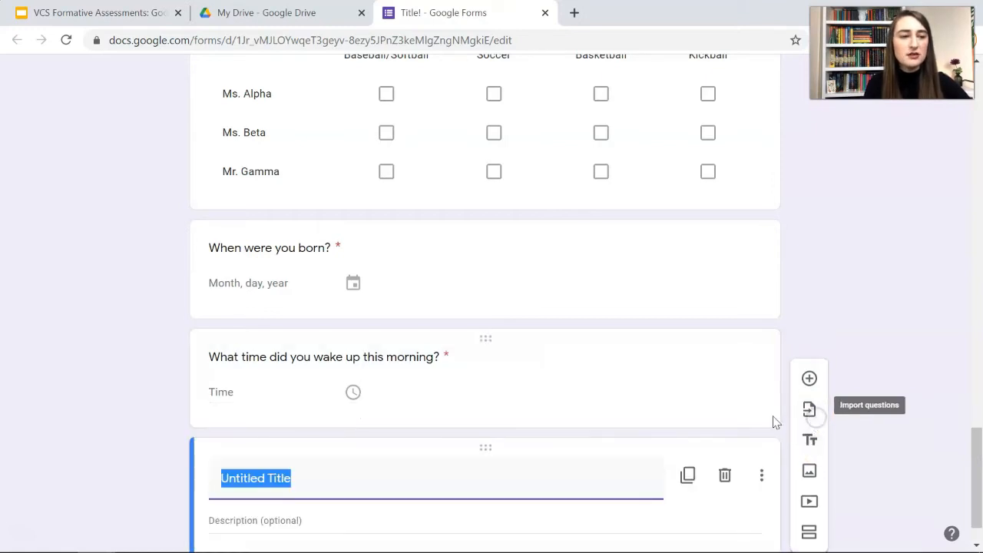
{"action": "left_click_drag", "start_coordinate": [483, 387], "coordinate": [467, 204]}
{"action": "type", "text": "Personal Information"}
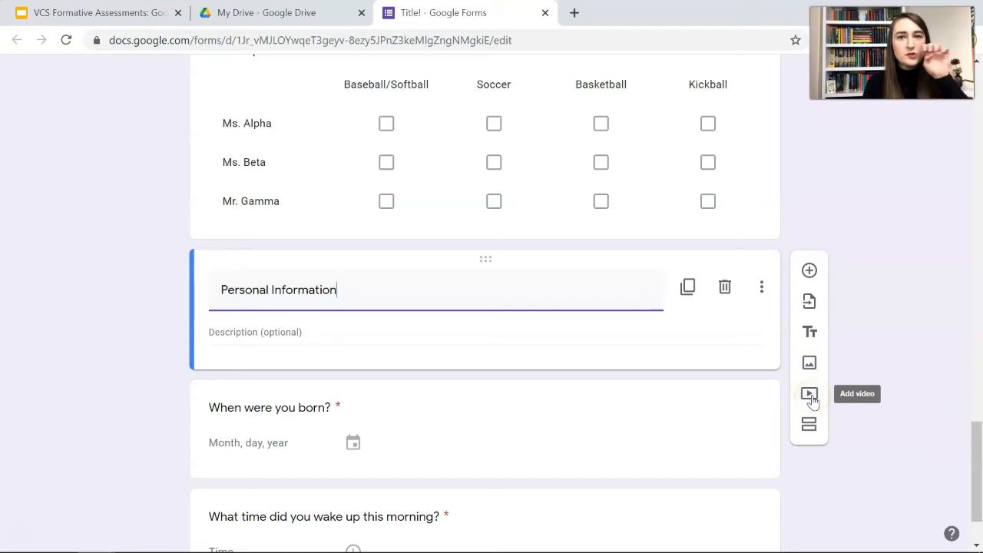
Add a new section after the "What is your name?" question and title it "Likes & Dislikes".
{"action": "left_click", "coordinate": [820, 390]}
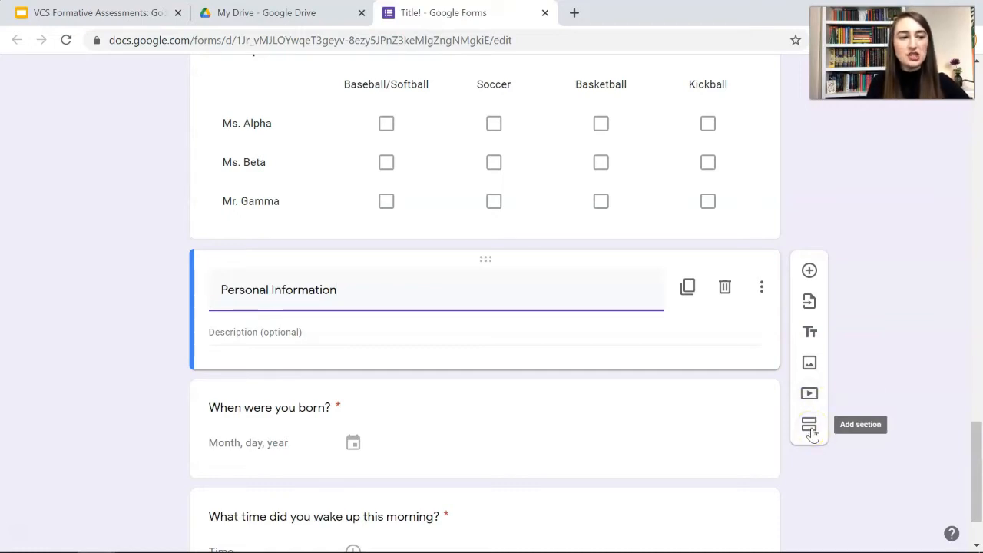
{"action": "scroll", "coordinate": [812, 434], "scroll_direction": "up", "scroll_amount": 15}
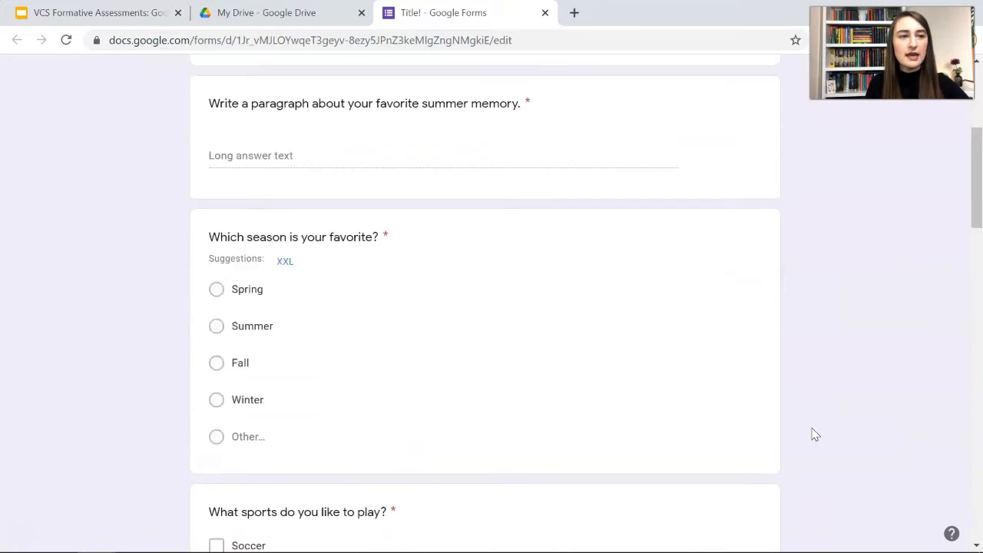
{"action": "scroll", "coordinate": [812, 434], "scroll_direction": "up", "scroll_amount": 5}
{"action": "left_click", "coordinate": [726, 312]}
{"action": "left_click", "coordinate": [796, 384]}
{"action": "left_click", "coordinate": [261, 220]}
{"action": "scroll", "coordinate": [156, 394], "scroll_direction": "down", "scroll_amount": 3}
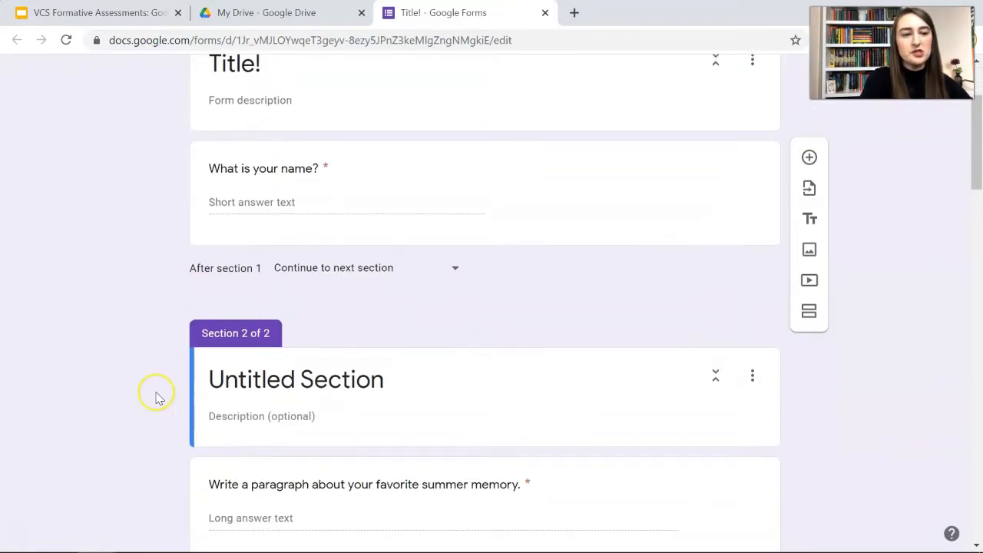
{"action": "triple_click", "coordinate": [285, 323]}
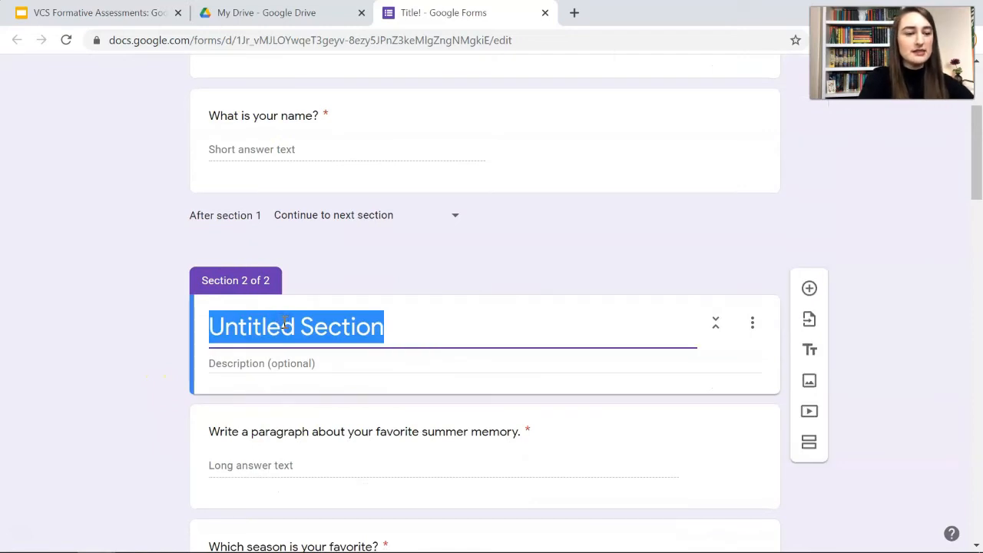
{"action": "type", "text": "Likes & Dislikes"}
{"action": "scroll", "coordinate": [126, 388], "scroll_direction": "down", "scroll_amount": 3}
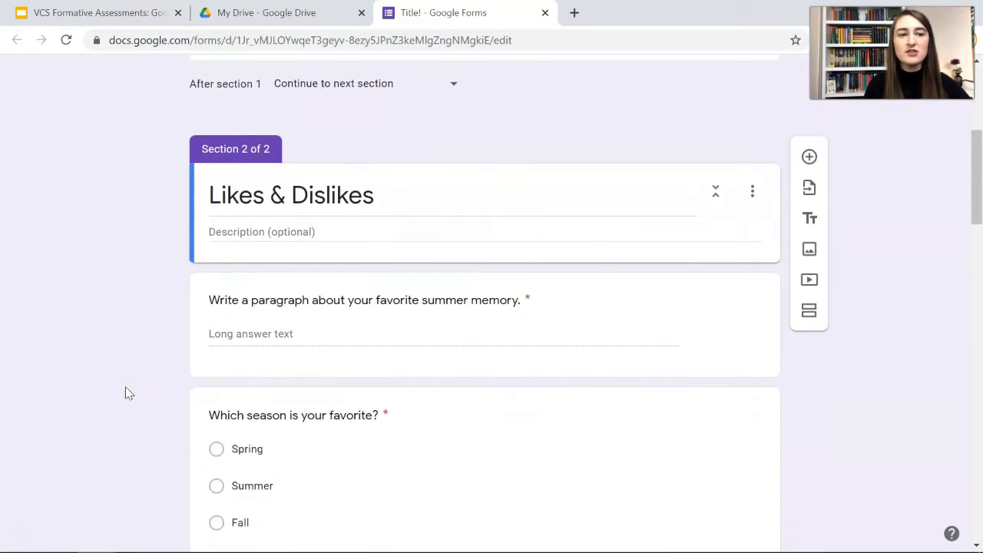
Review the form's sections and open the form preview to examine the form description.
{"action": "scroll", "coordinate": [125, 388], "scroll_direction": "down", "scroll_amount": 12}
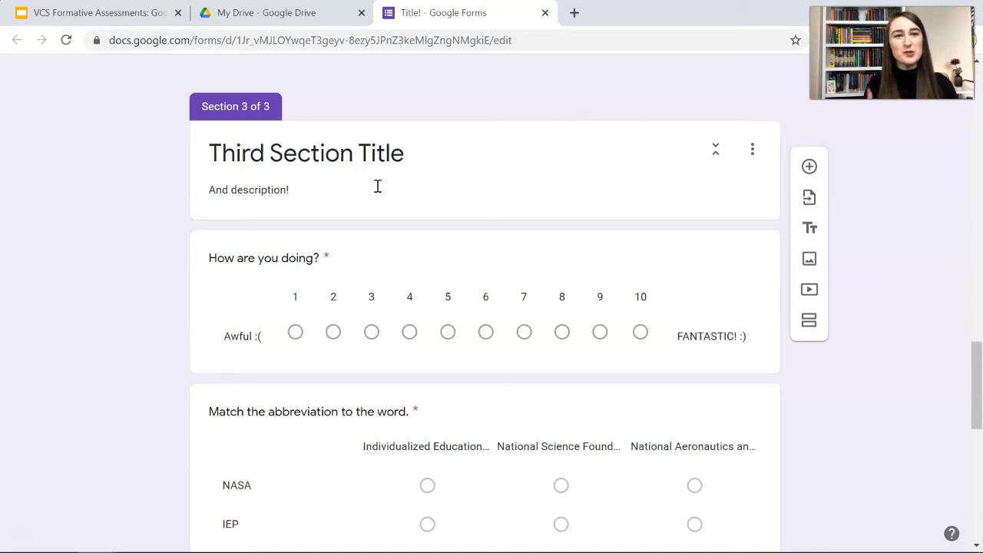
{"action": "scroll", "coordinate": [377, 187], "scroll_direction": "up", "scroll_amount": 15}
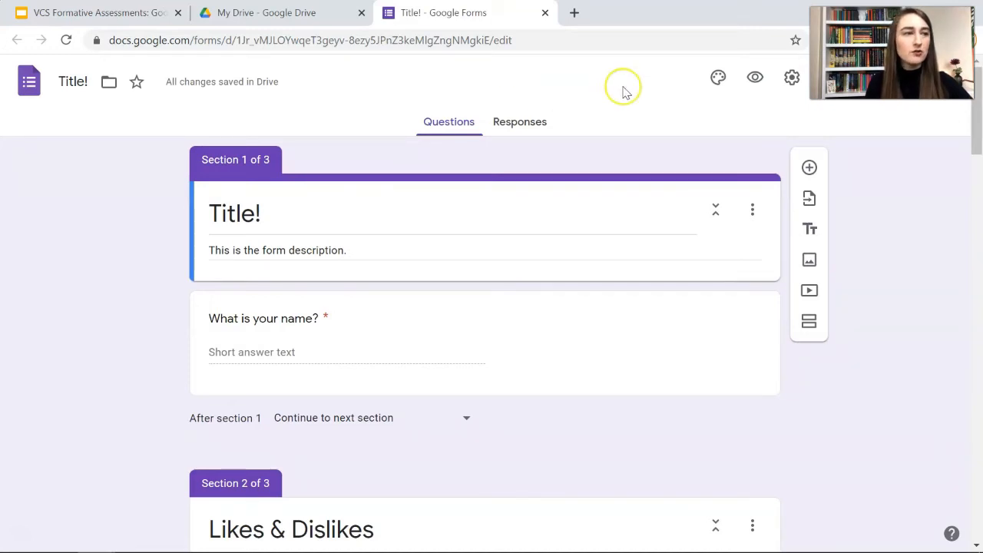
{"action": "left_click", "coordinate": [755, 79]}
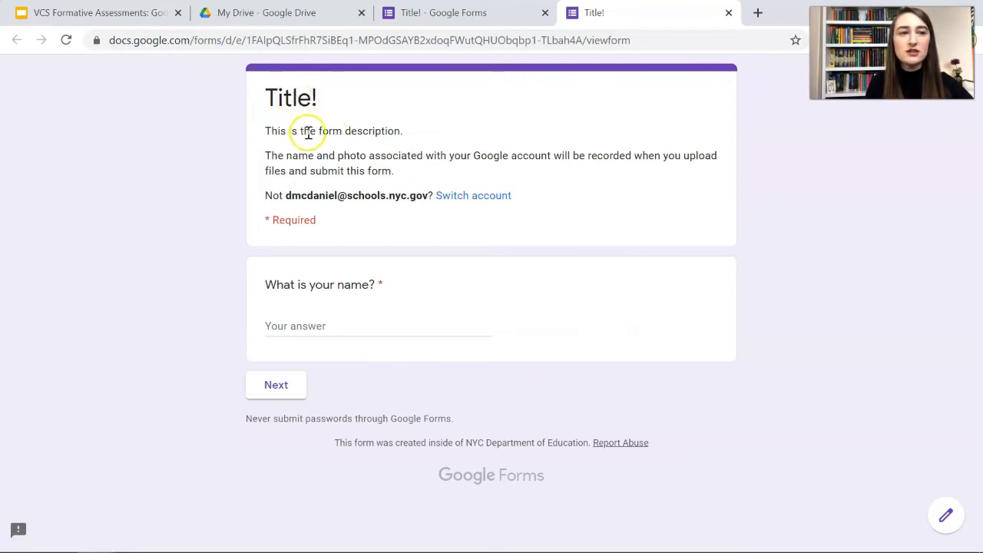
{"action": "left_click_drag", "start_coordinate": [265, 134], "coordinate": [415, 138]}
Answer the name question with sample text and advance to the Likes & Dislikes section.
{"action": "left_click", "coordinate": [309, 330]}
{"action": "type", "text": "kjhkjh"}
{"action": "left_click_drag", "start_coordinate": [301, 328], "coordinate": [137, 337]}
{"action": "key", "text": "BackSpace"}
{"action": "left_click", "coordinate": [271, 387]}
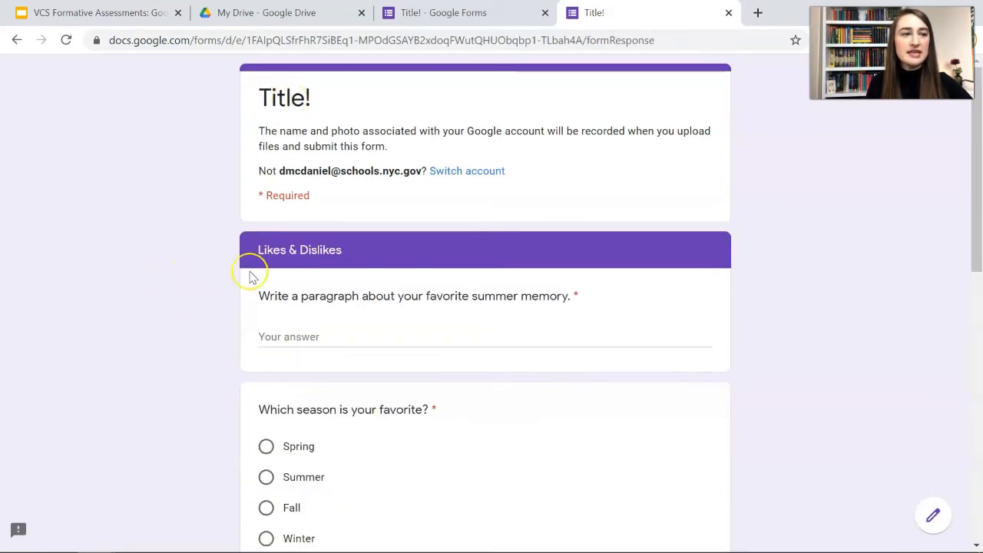
Answer the favorite summer memory question with "Hey", "Multiple lines" and "Paragraph" on separate lines.
{"action": "scroll", "coordinate": [233, 351], "scroll_direction": "down", "scroll_amount": 1}
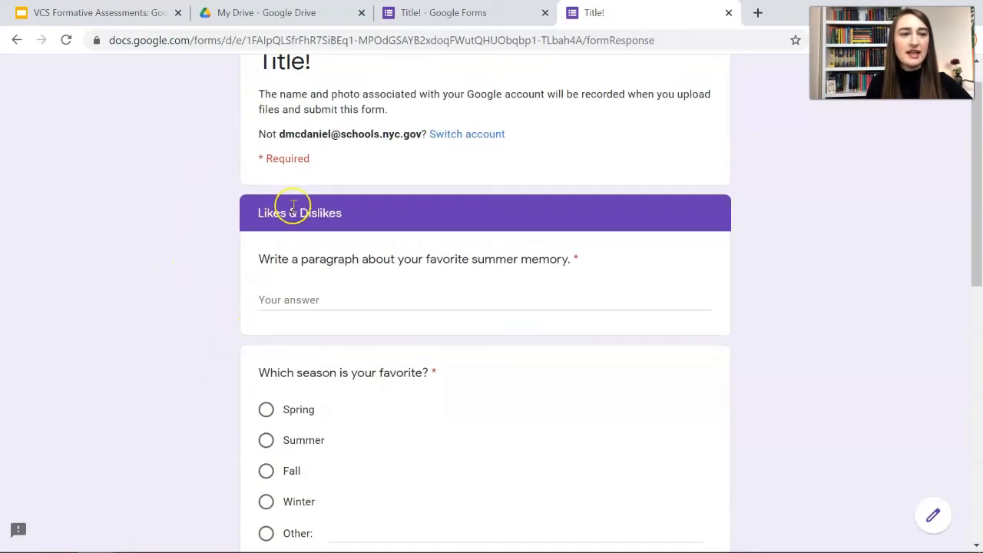
{"action": "scroll", "coordinate": [346, 215], "scroll_direction": "up", "scroll_amount": 1}
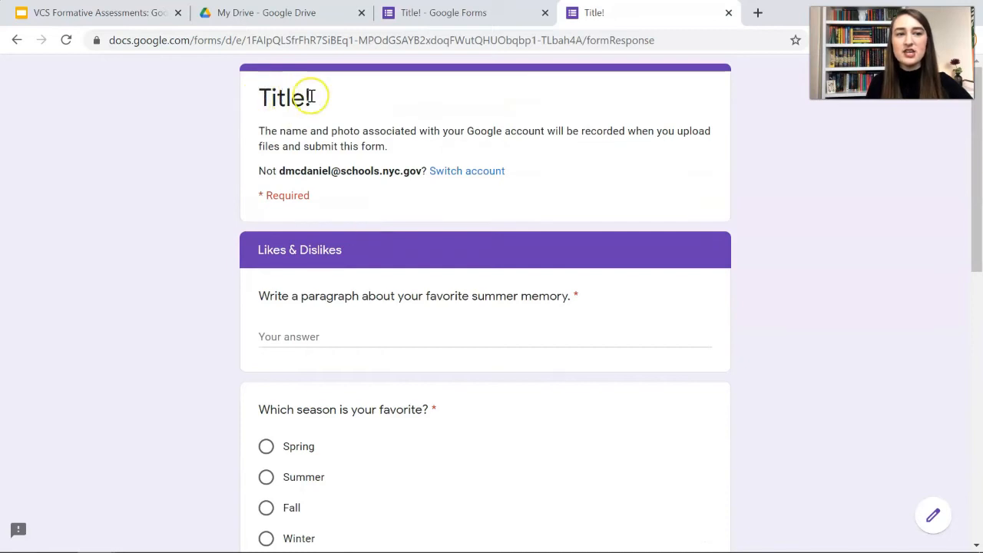
{"action": "scroll", "coordinate": [164, 221], "scroll_direction": "down", "scroll_amount": 5}
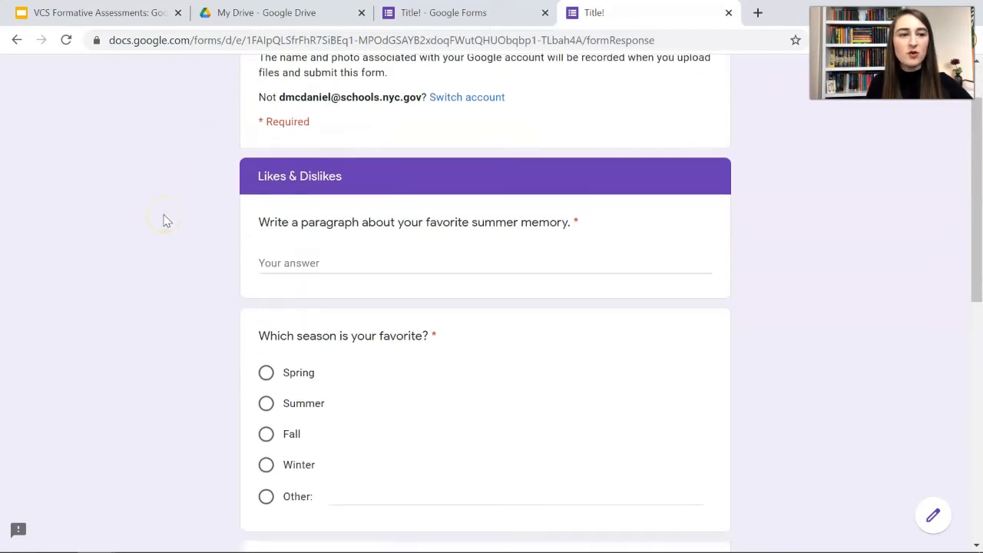
{"action": "scroll", "coordinate": [164, 221], "scroll_direction": "up", "scroll_amount": 5}
{"action": "left_click", "coordinate": [326, 334]}
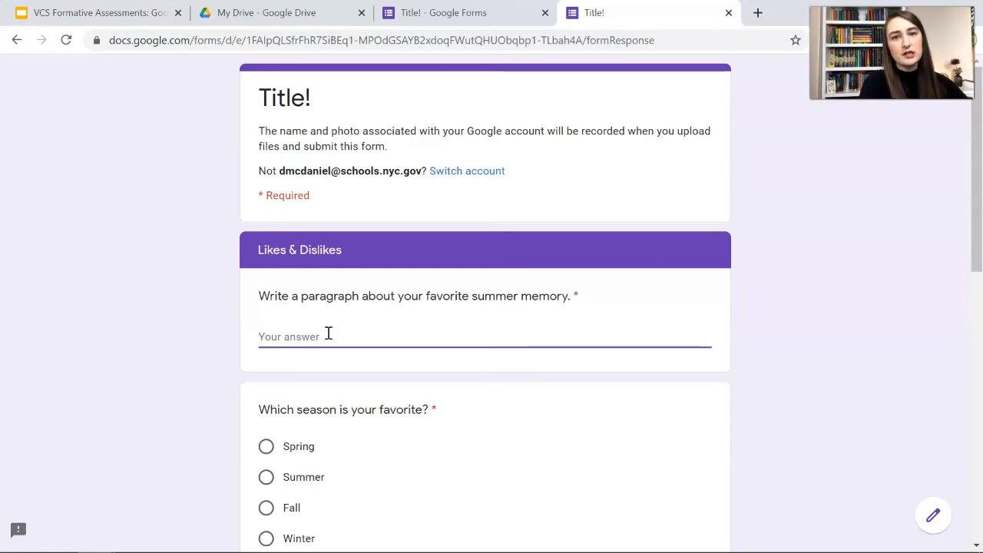
{"action": "type", "text": "Hey"}
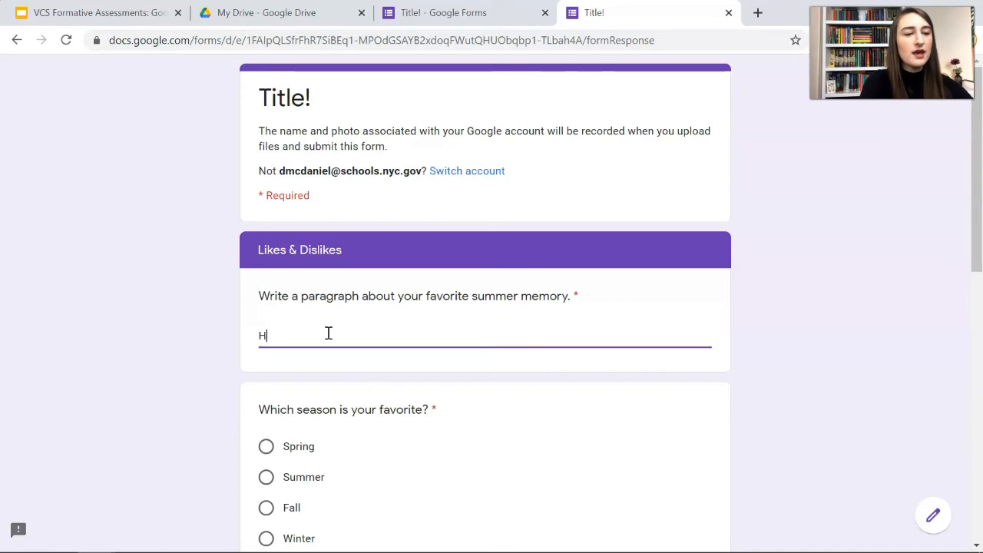
{"action": "key", "text": "Return"}
{"action": "type", "text": "Multiple lines"}
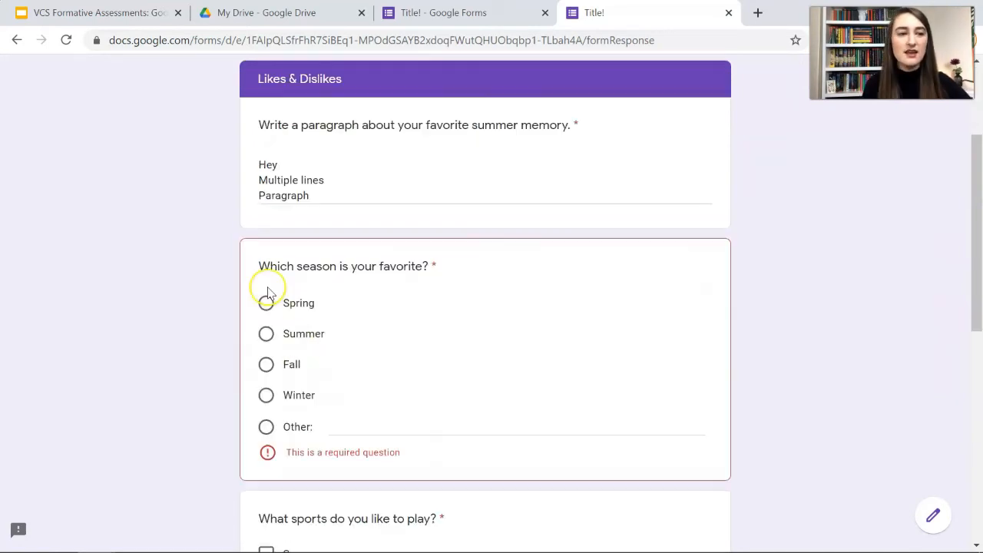
Choose Spring as the favorite season and select Soccer and Baseball/Softball as the sports played.
{"action": "left_click", "coordinate": [268, 293]}
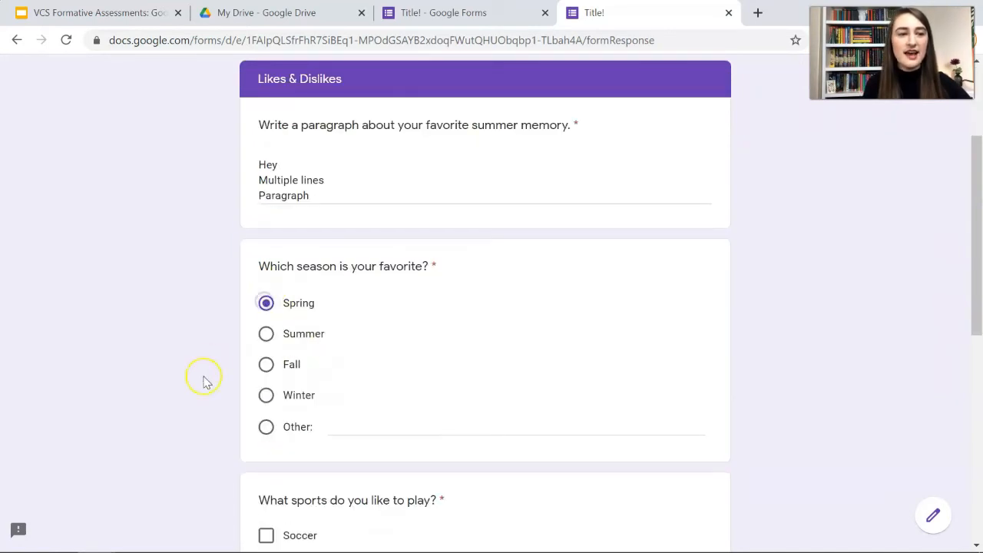
{"action": "scroll", "coordinate": [204, 377], "scroll_direction": "down", "scroll_amount": 2}
{"action": "left_click", "coordinate": [265, 397]}
{"action": "left_click", "coordinate": [266, 452]}
{"action": "scroll", "coordinate": [193, 461], "scroll_direction": "down", "scroll_amount": 4}
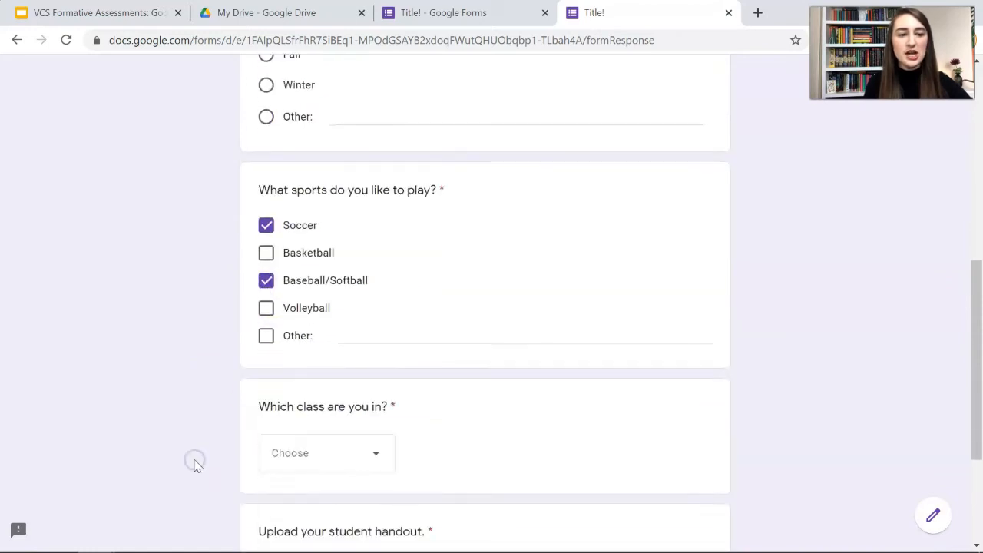
Choose class 7D and attach a file from My Drive as the student handout.
{"action": "left_click", "coordinate": [304, 349]}
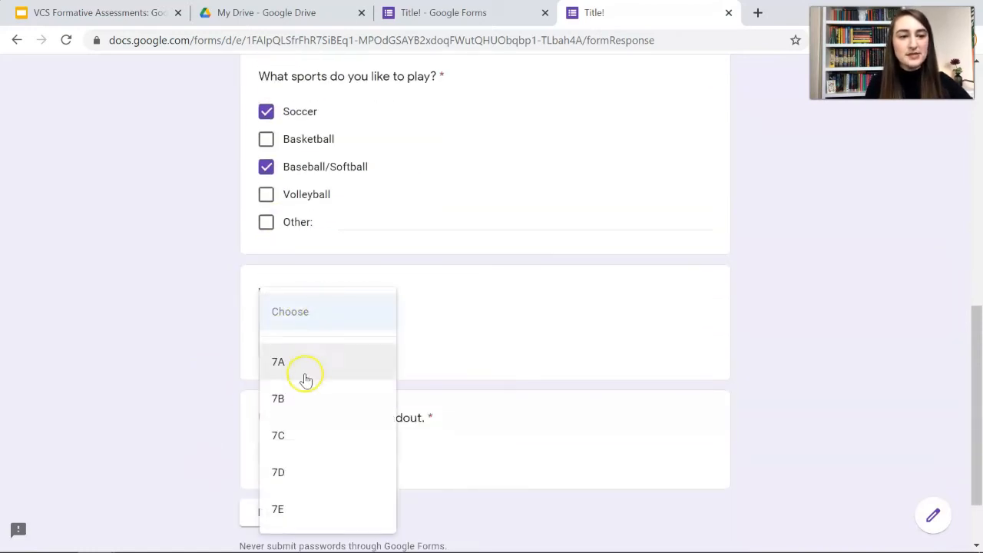
{"action": "left_click", "coordinate": [303, 472]}
{"action": "scroll", "coordinate": [296, 376], "scroll_direction": "down", "scroll_amount": 2}
{"action": "left_click", "coordinate": [296, 371]}
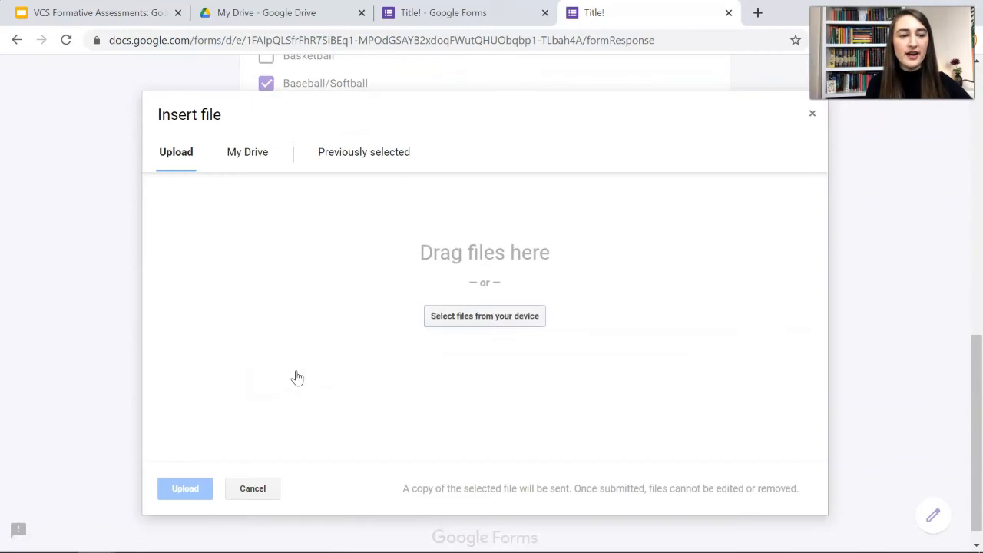
{"action": "left_click", "coordinate": [264, 169]}
{"action": "left_click", "coordinate": [734, 291]}
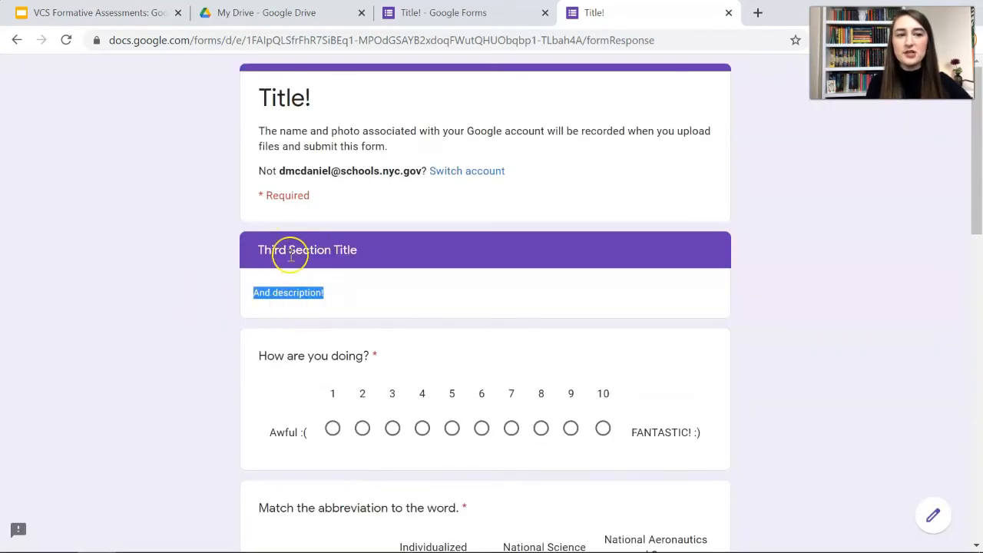
Rate "How are you doing?" as 10 and match NSF to National Science Foundation in the abbreviation question.
{"action": "left_click", "coordinate": [195, 314]}
{"action": "scroll", "coordinate": [195, 313], "scroll_direction": "down", "scroll_amount": 2}
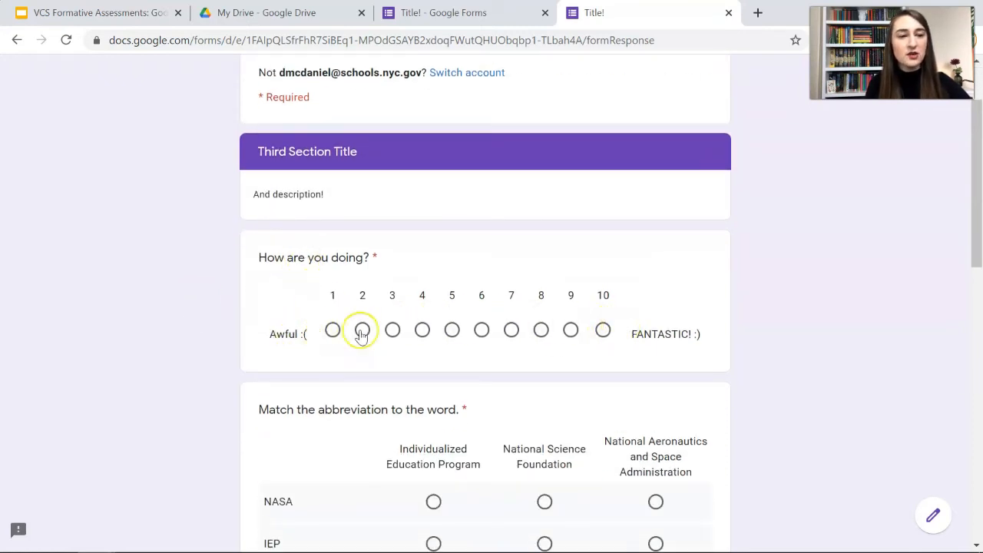
{"action": "left_click", "coordinate": [603, 331]}
{"action": "left_click", "coordinate": [547, 321]}
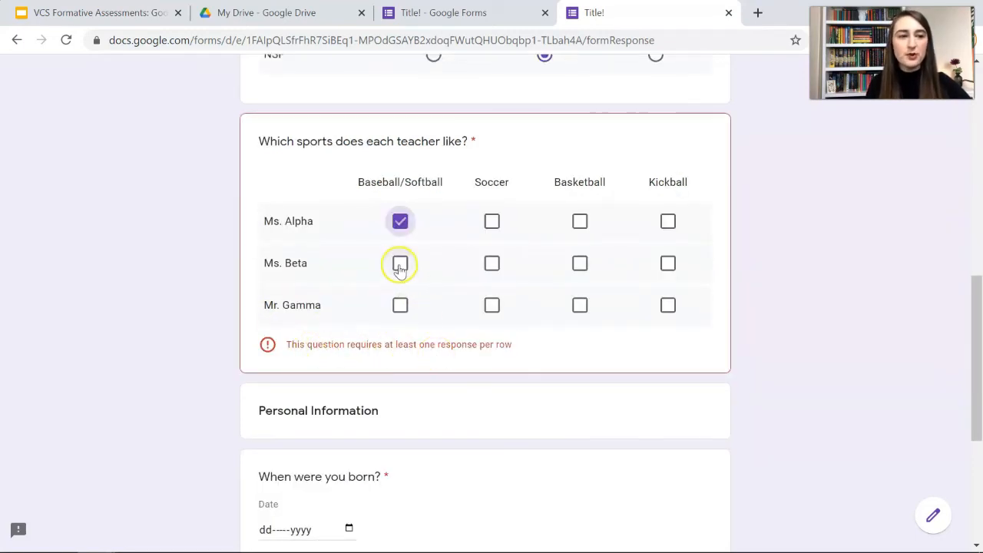
In the teacher sports grid, select Soccer for the second teacher and Basketball for the third.
{"action": "left_click", "coordinate": [492, 264]}
{"action": "left_click", "coordinate": [582, 307]}
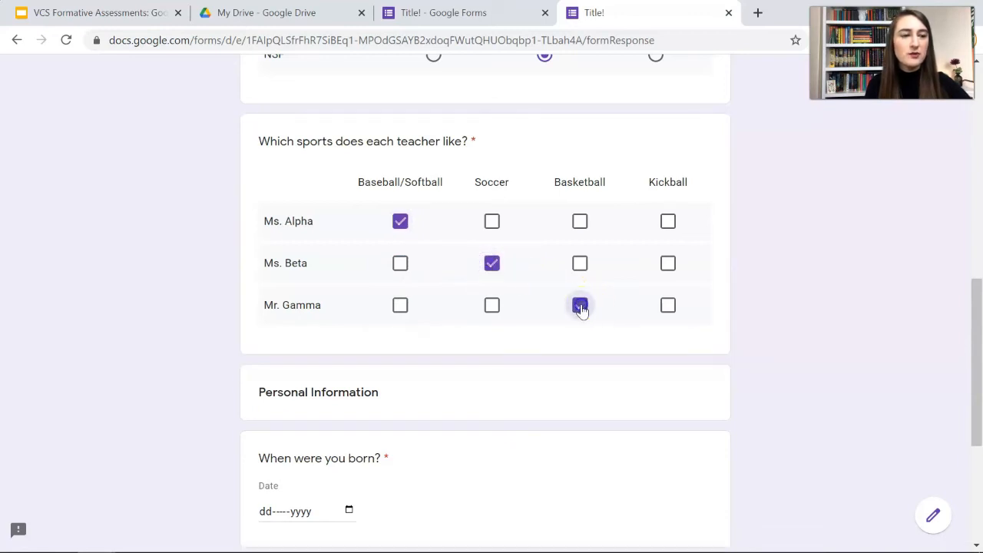
In the teacher sports grid, tick all remaining sports for the third teacher and all remaining sports except Kickball for the other two.
{"action": "left_click", "coordinate": [668, 307]}
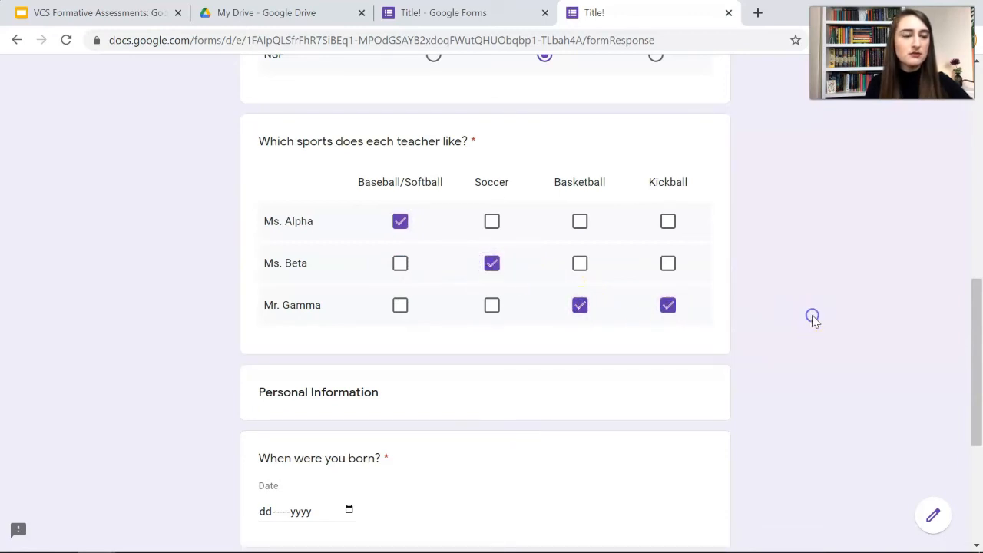
{"action": "left_click", "coordinate": [579, 265]}
{"action": "left_click", "coordinate": [580, 223]}
{"action": "left_click", "coordinate": [492, 223]}
{"action": "left_click", "coordinate": [492, 305]}
{"action": "left_click", "coordinate": [400, 305]}
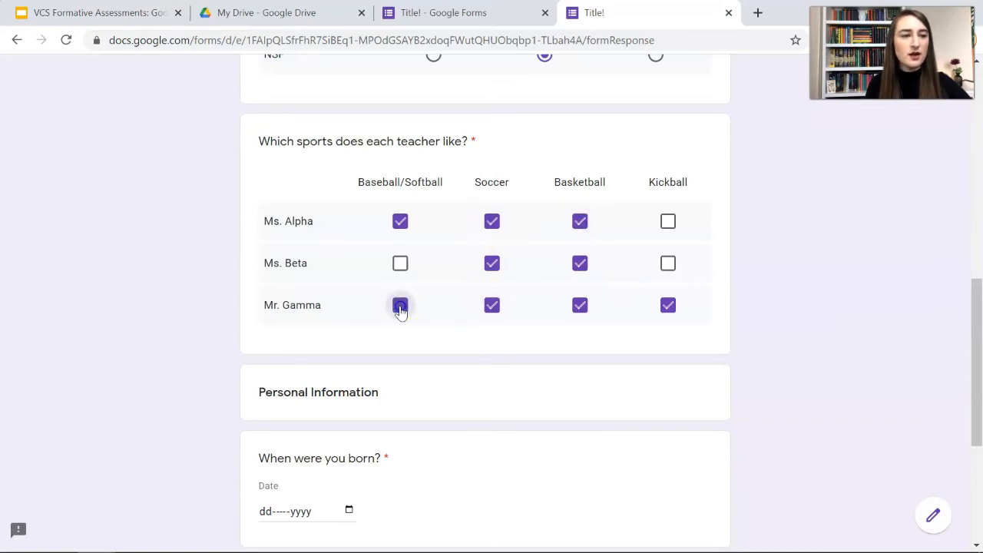
{"action": "left_click", "coordinate": [399, 263]}
Enter the date of birth for "When were you born?" in the Personal Information section.
{"action": "scroll", "coordinate": [368, 280], "scroll_direction": "down", "scroll_amount": 1}
{"action": "left_click", "coordinate": [341, 296]}
{"action": "left_click_drag", "start_coordinate": [260, 290], "coordinate": [395, 299]}
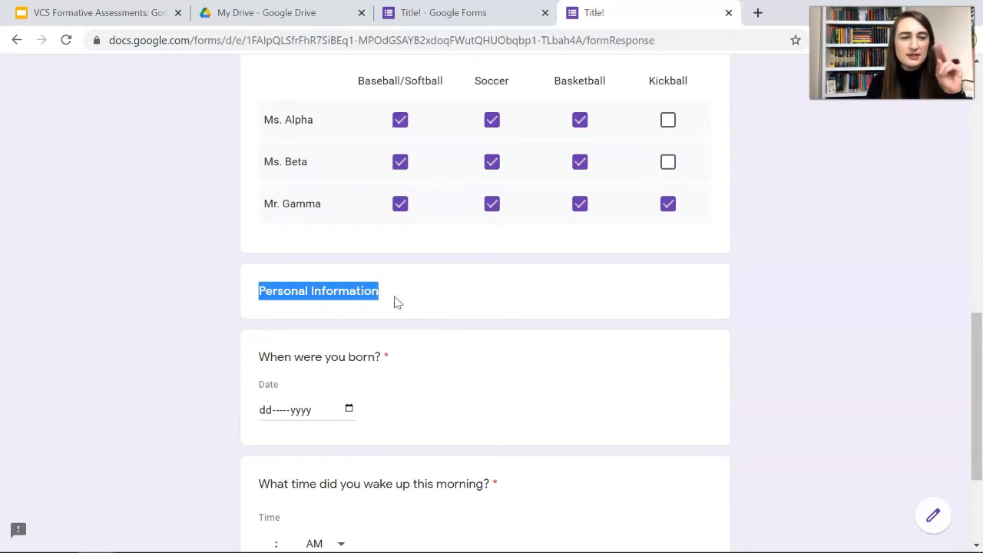
{"action": "left_click", "coordinate": [220, 305]}
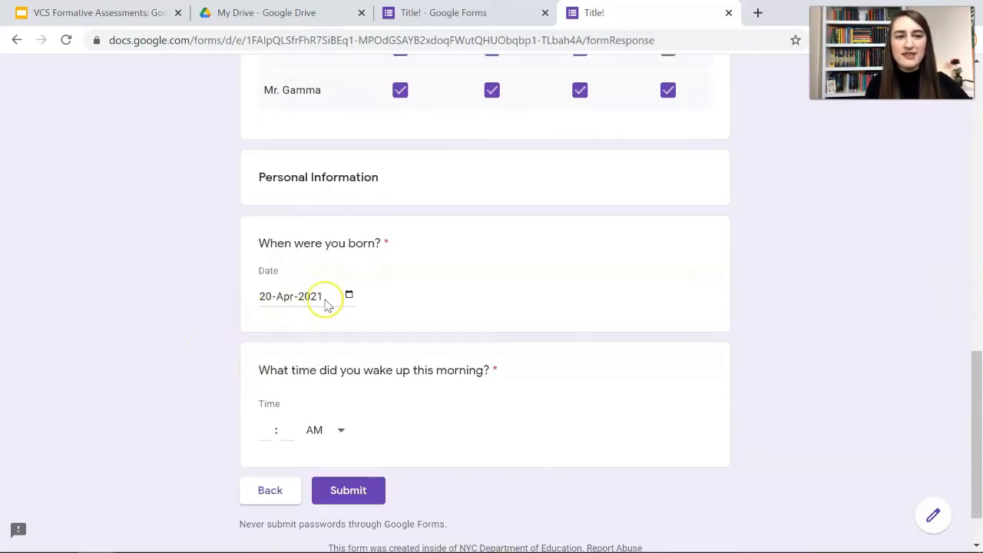
{"action": "left_click", "coordinate": [349, 296]}
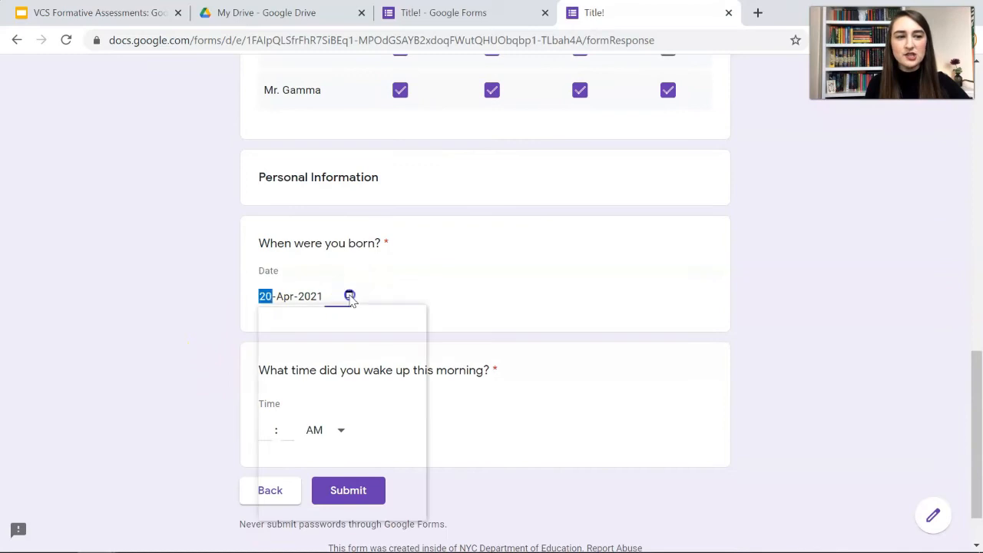
{"action": "left_click", "coordinate": [307, 323]}
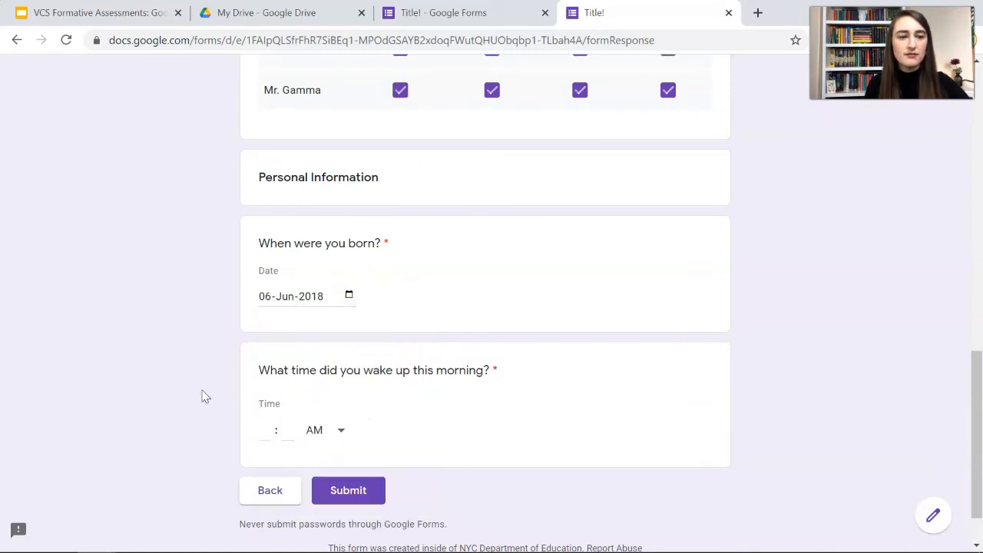
Enter 07:50 AM as the wake-up time, then submit the form and close the preview.
{"action": "left_click", "coordinate": [264, 430]}
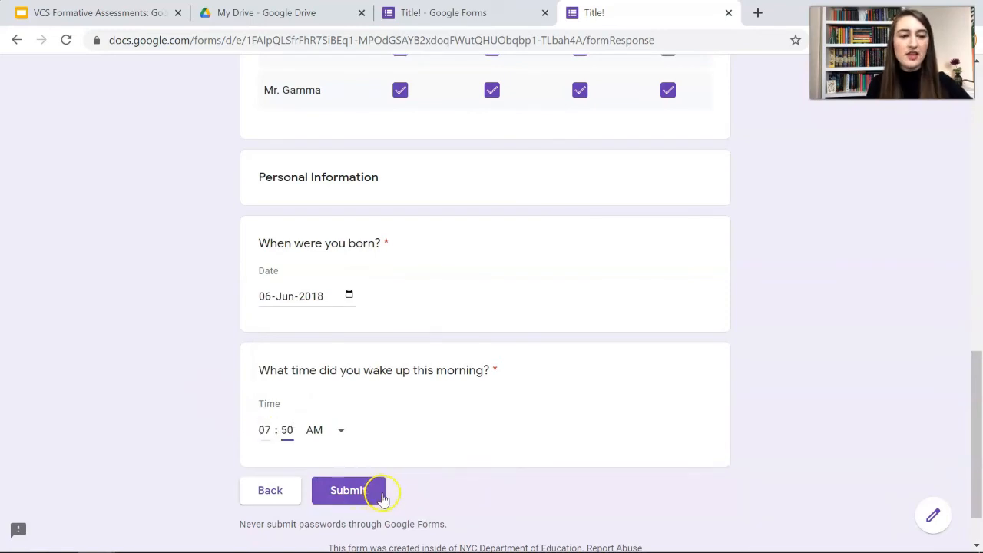
{"action": "left_click", "coordinate": [348, 498]}
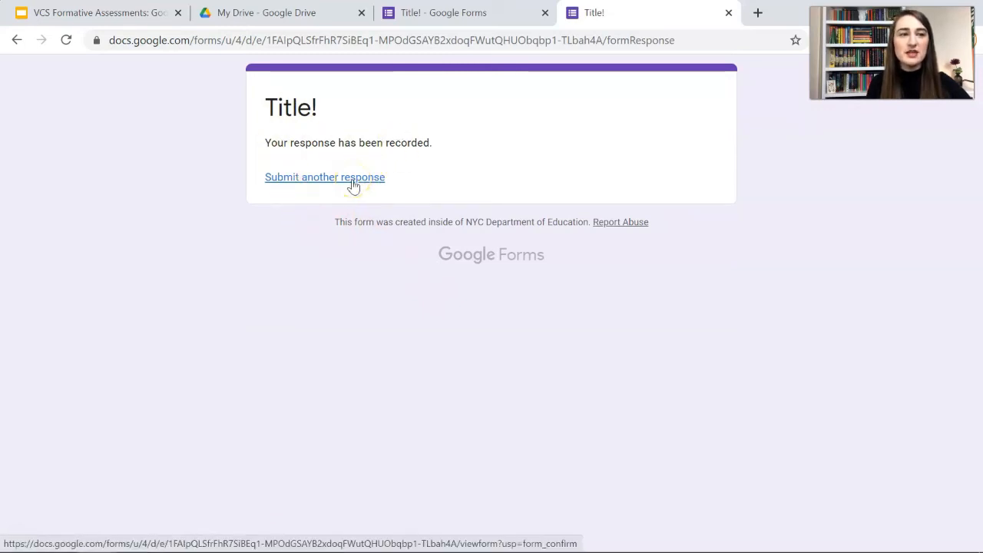
{"action": "left_click", "coordinate": [729, 13]}
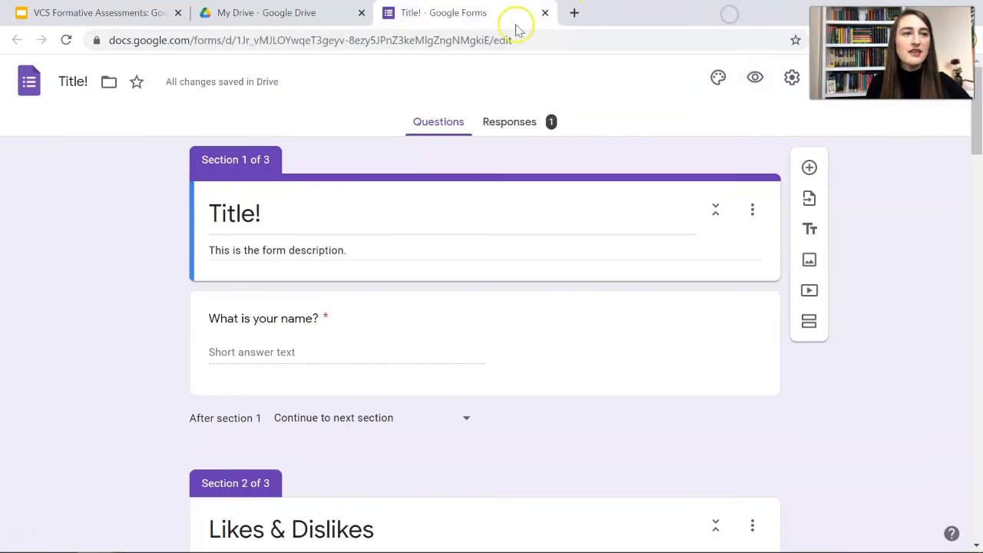
Review the response summary and the by-question responses for "Match the abbreviation to the word.".
{"action": "left_click", "coordinate": [530, 125]}
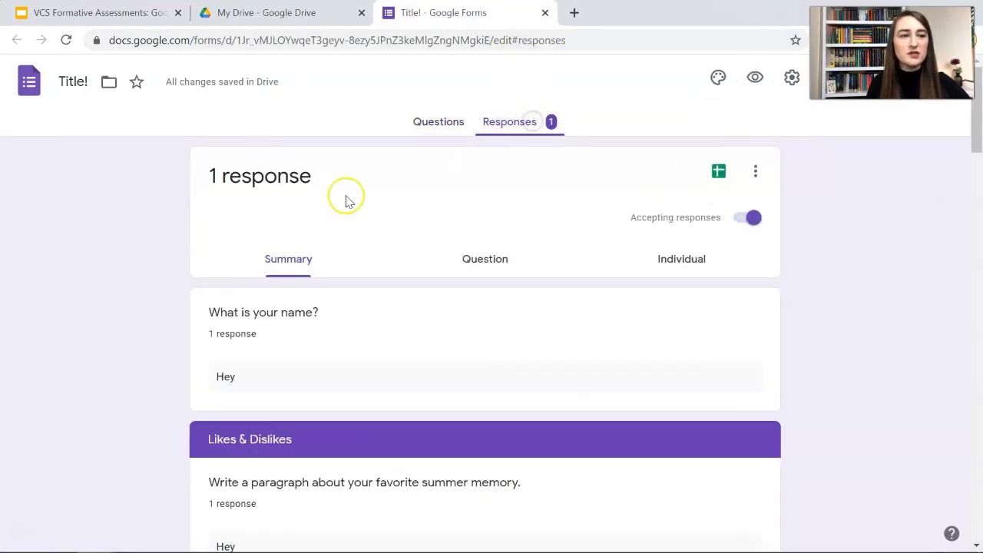
{"action": "scroll", "coordinate": [161, 399], "scroll_direction": "down", "scroll_amount": 1}
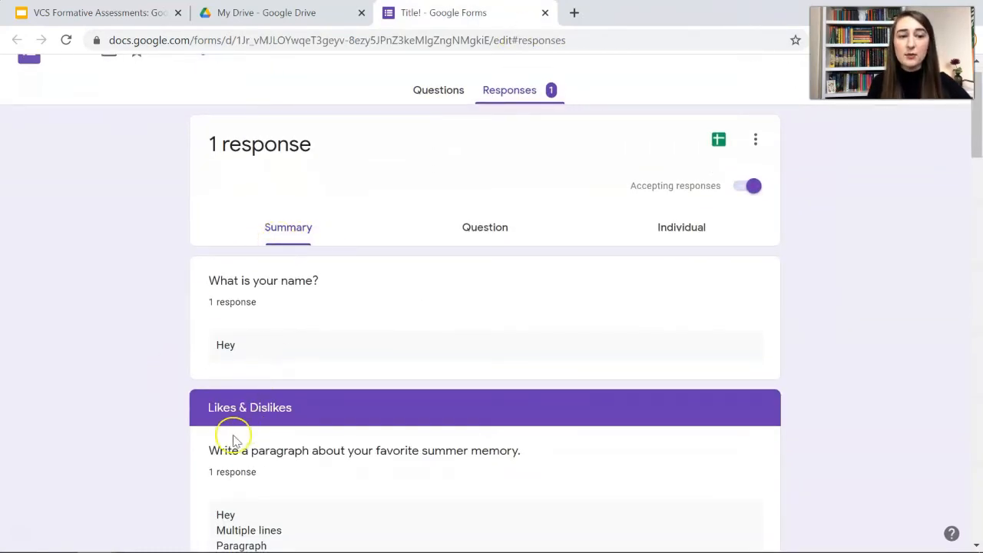
{"action": "left_click", "coordinate": [478, 228]}
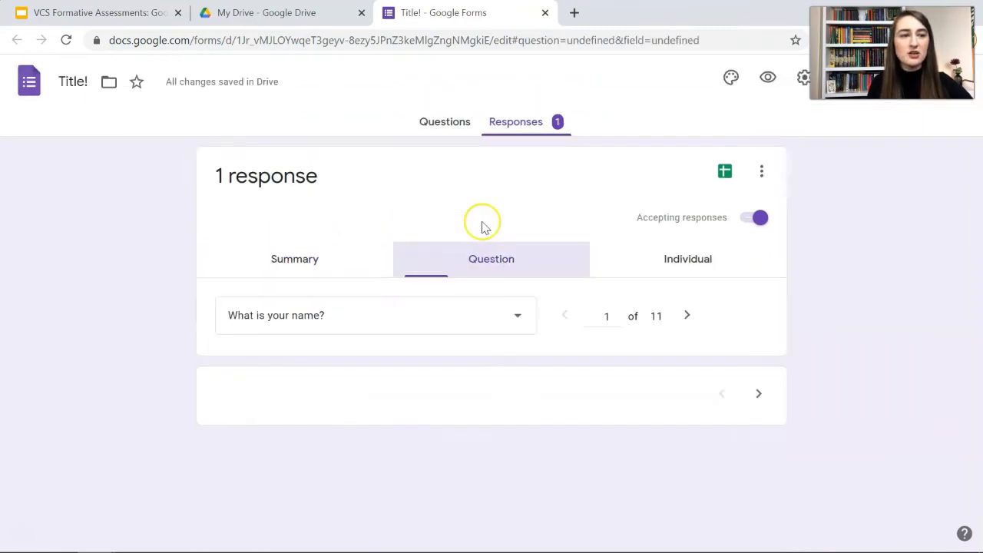
{"action": "left_click", "coordinate": [340, 311]}
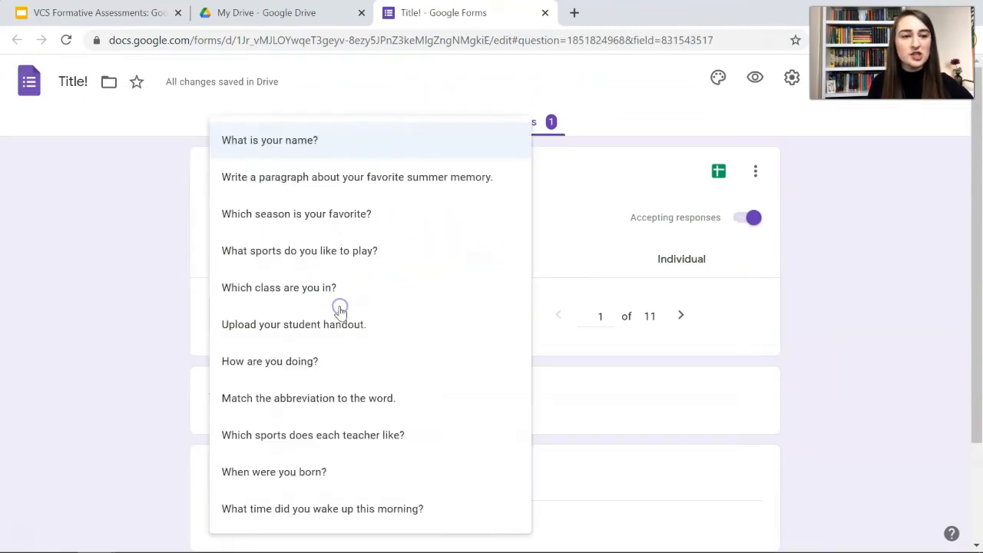
{"action": "left_click", "coordinate": [314, 397]}
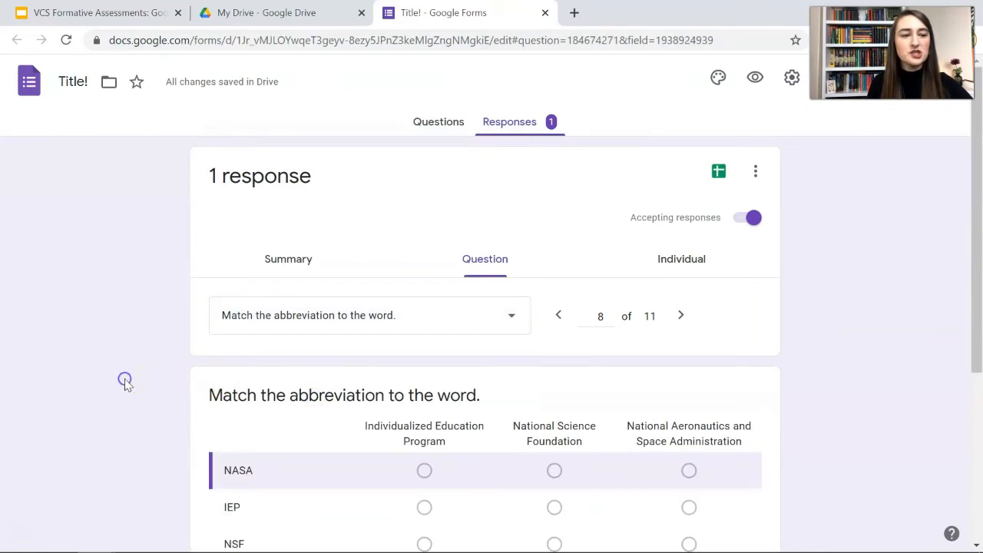
{"action": "scroll", "coordinate": [157, 398], "scroll_direction": "down", "scroll_amount": 4}
{"action": "scroll", "coordinate": [158, 398], "scroll_direction": "up", "scroll_amount": 4}
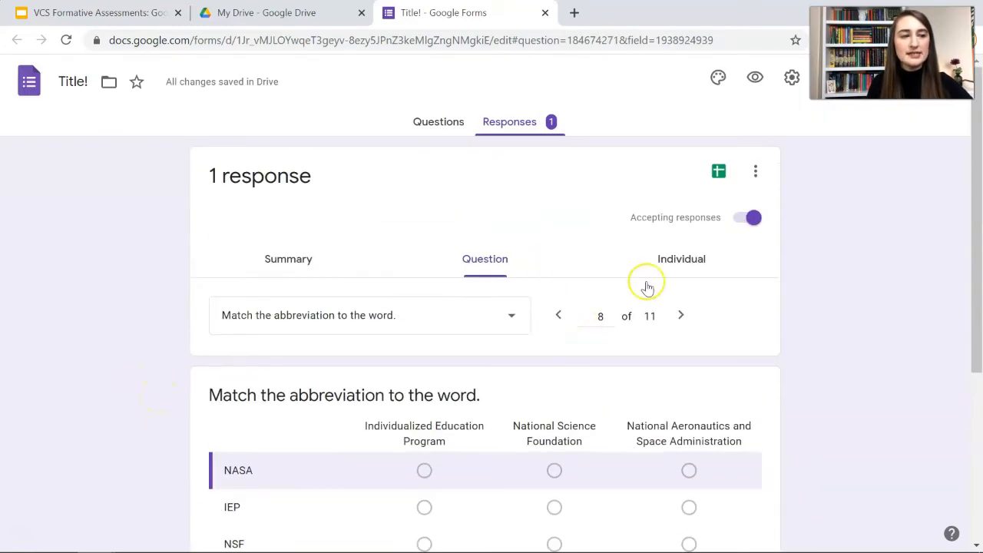
View the submitted answers as an individual response.
{"action": "left_click", "coordinate": [695, 265]}
{"action": "scroll", "coordinate": [269, 421], "scroll_direction": "down", "scroll_amount": 1}
{"action": "scroll", "coordinate": [271, 419], "scroll_direction": "up", "scroll_amount": 2}
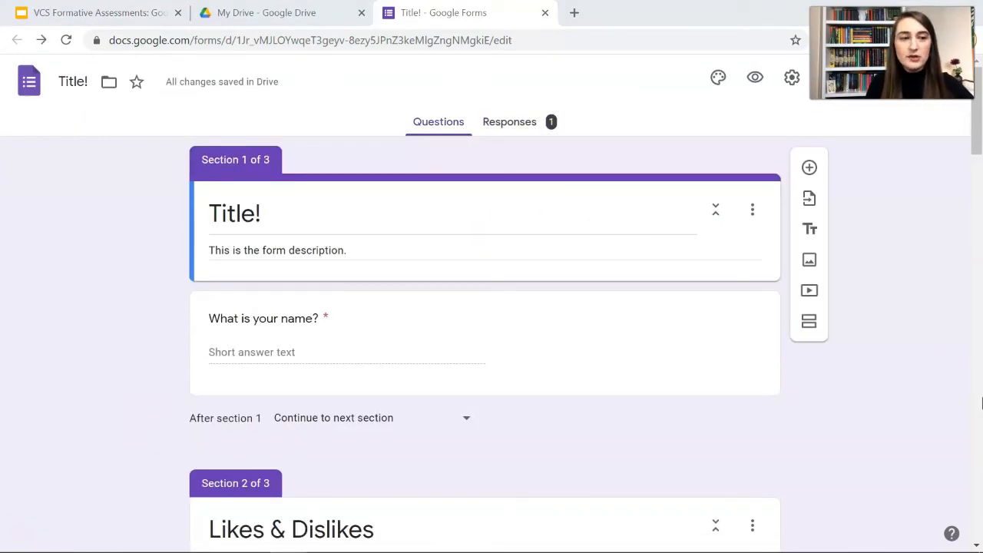
In the form settings, turn on collecting email addresses and set response receipts to Always.
{"action": "left_click", "coordinate": [791, 78]}
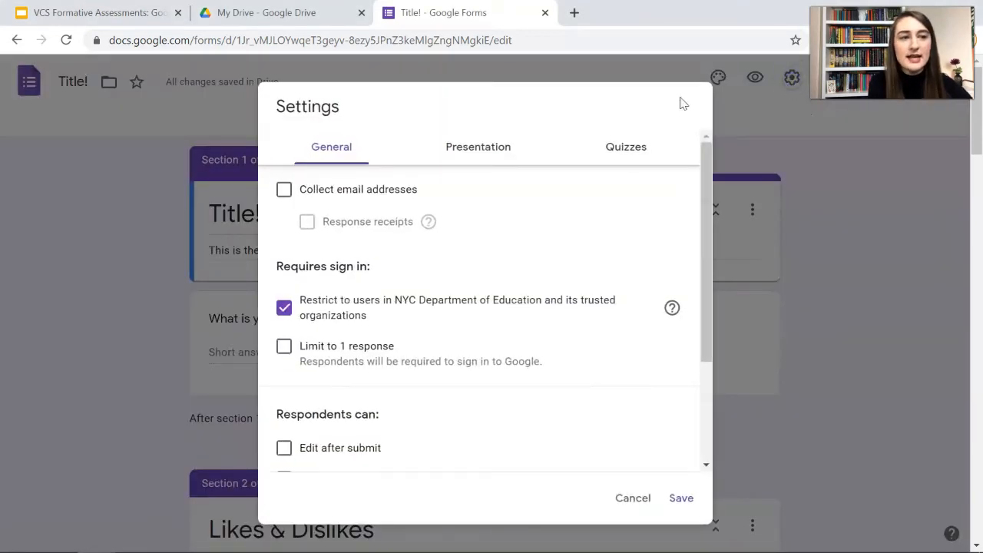
{"action": "left_click", "coordinate": [285, 193]}
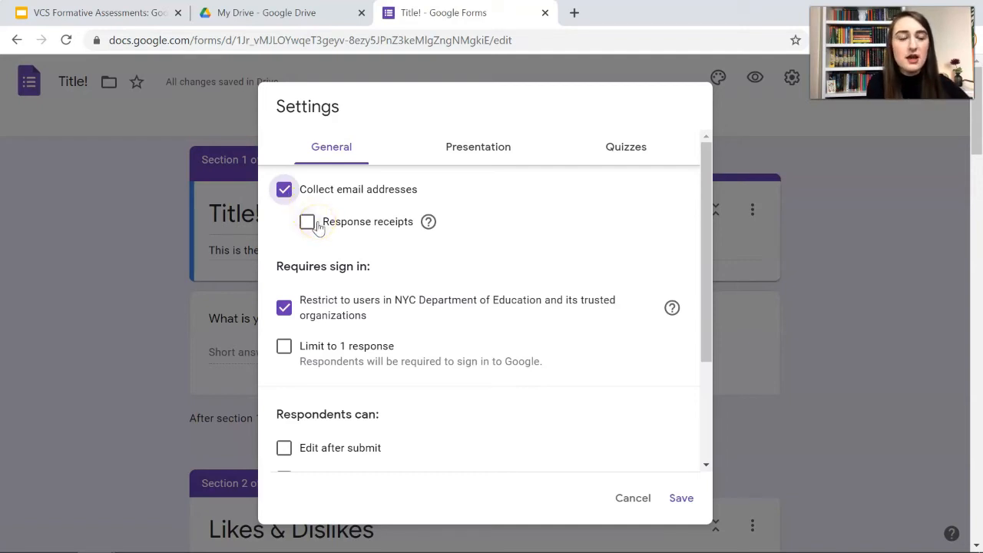
{"action": "left_click", "coordinate": [308, 222]}
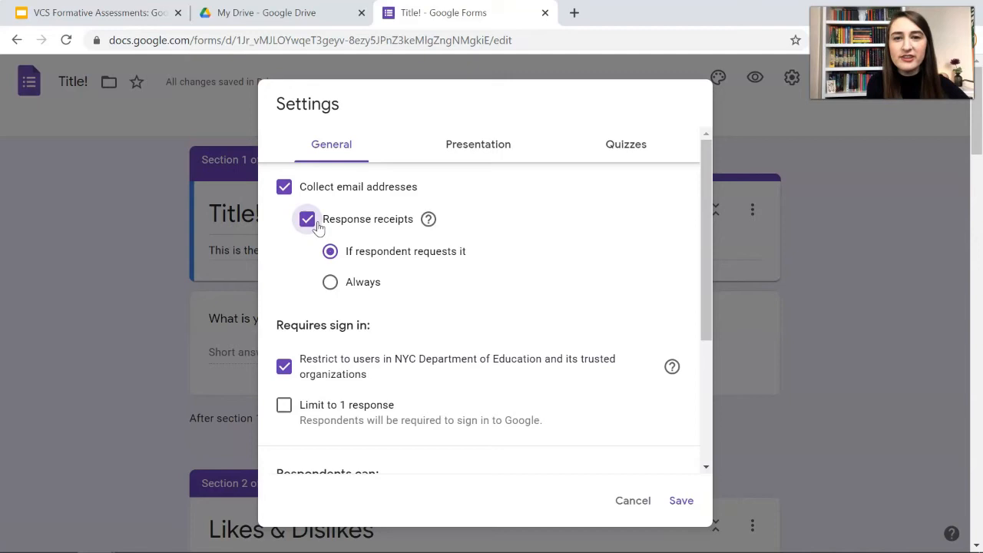
{"action": "left_click", "coordinate": [330, 283]}
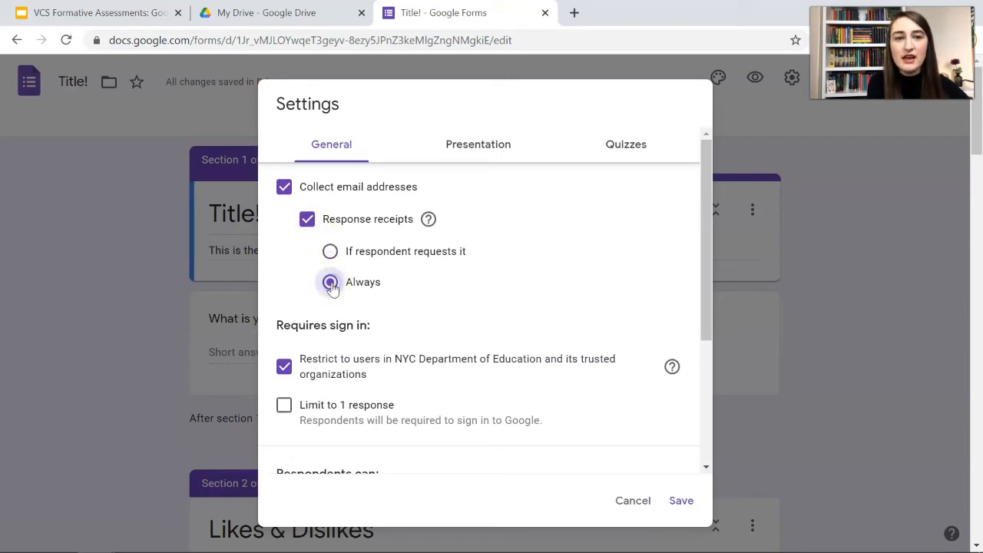
Remove the restriction to NYC Department of Education users and limit the form to 1 response.
{"action": "scroll", "coordinate": [287, 269], "scroll_direction": "down", "scroll_amount": 2}
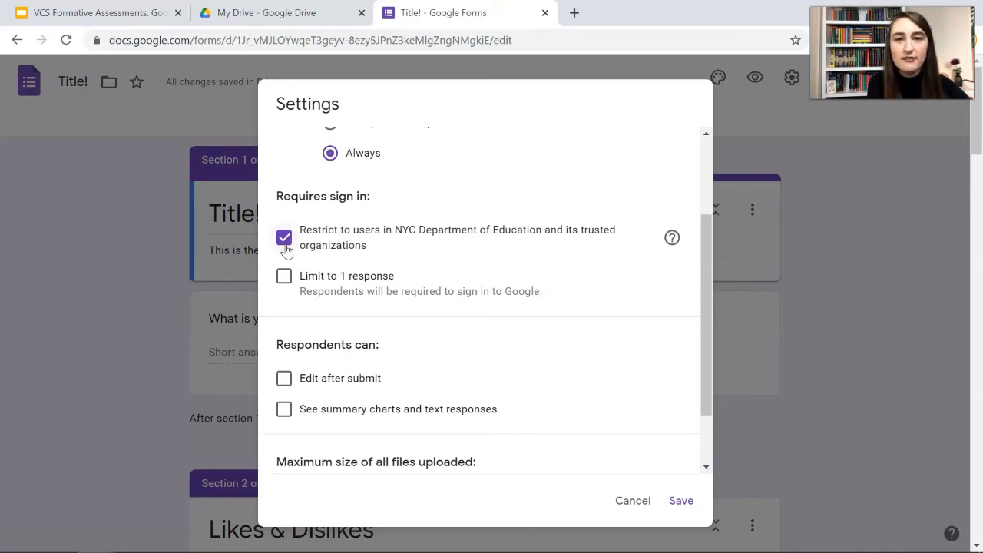
{"action": "left_click", "coordinate": [285, 239]}
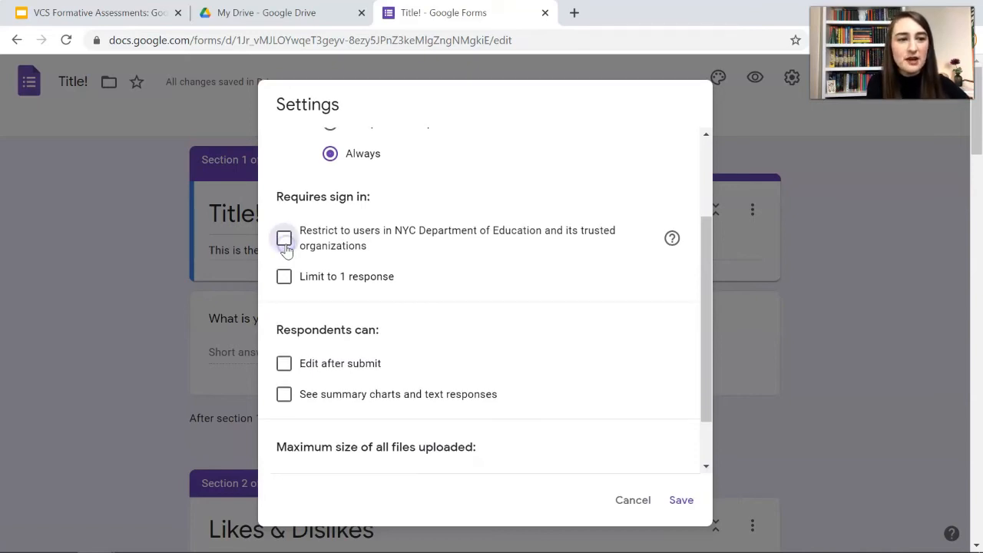
{"action": "left_click", "coordinate": [289, 286]}
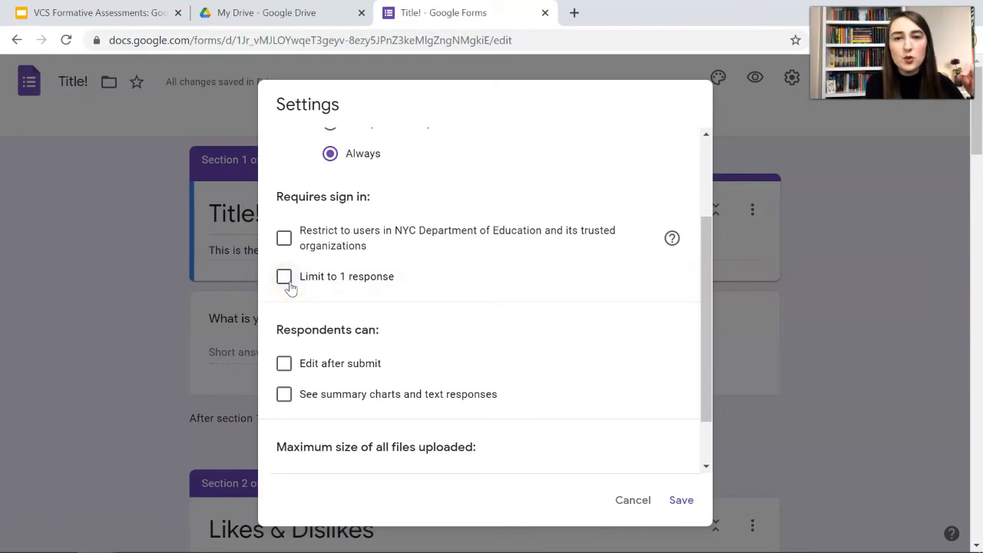
{"action": "left_click", "coordinate": [289, 286]}
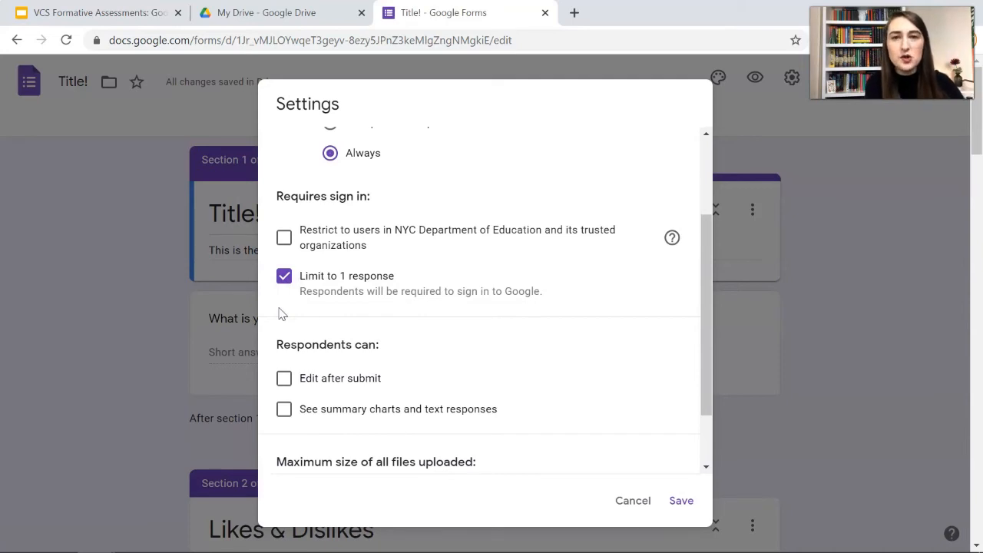
Allow respondents to edit after submit and see summary charts and text responses, and save the settings.
{"action": "scroll", "coordinate": [280, 313], "scroll_direction": "down", "scroll_amount": 1}
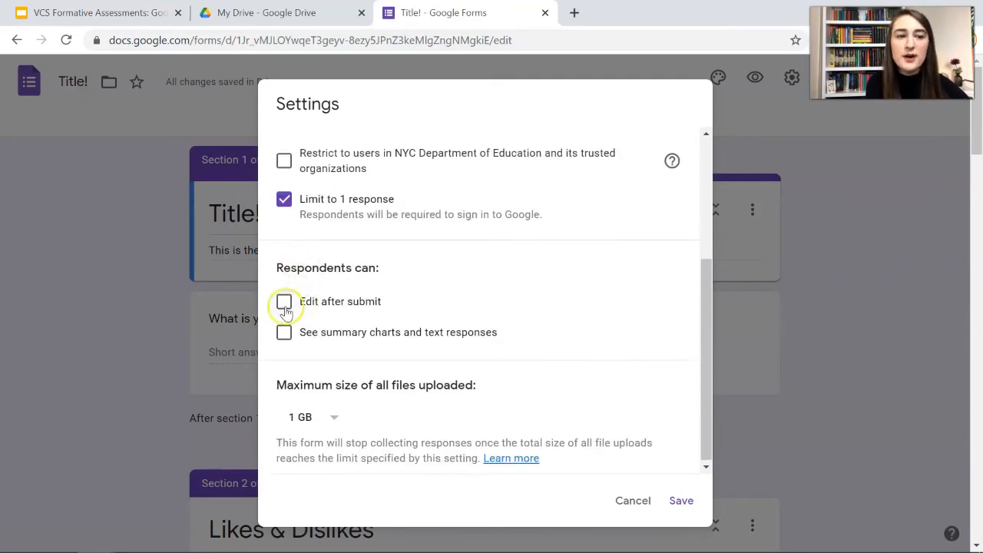
{"action": "left_click", "coordinate": [284, 302]}
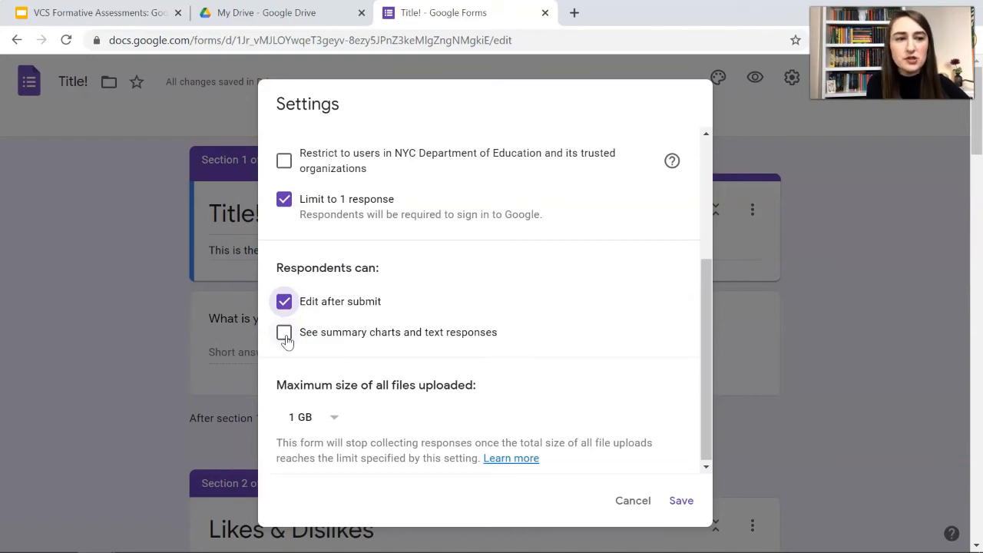
{"action": "left_click", "coordinate": [284, 335]}
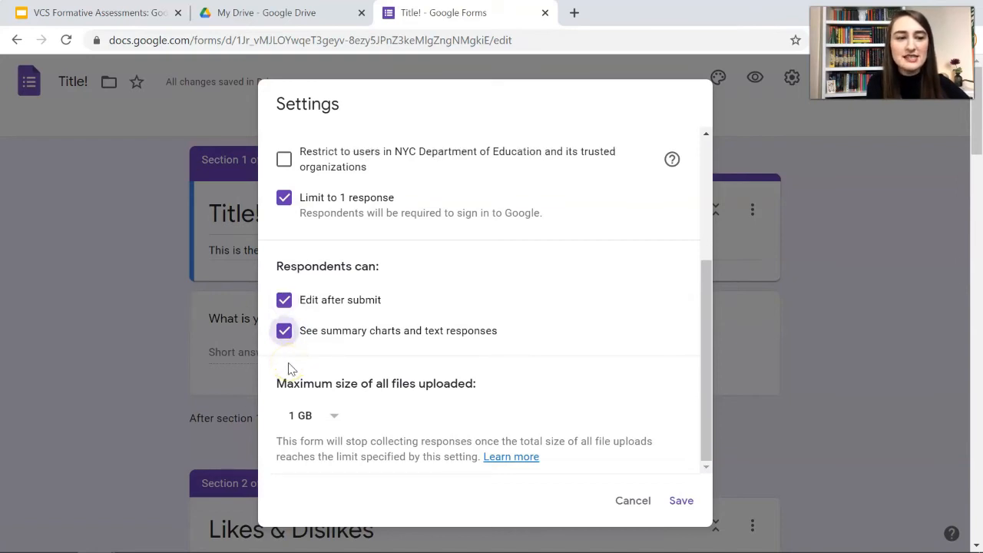
{"action": "left_click", "coordinate": [682, 500]}
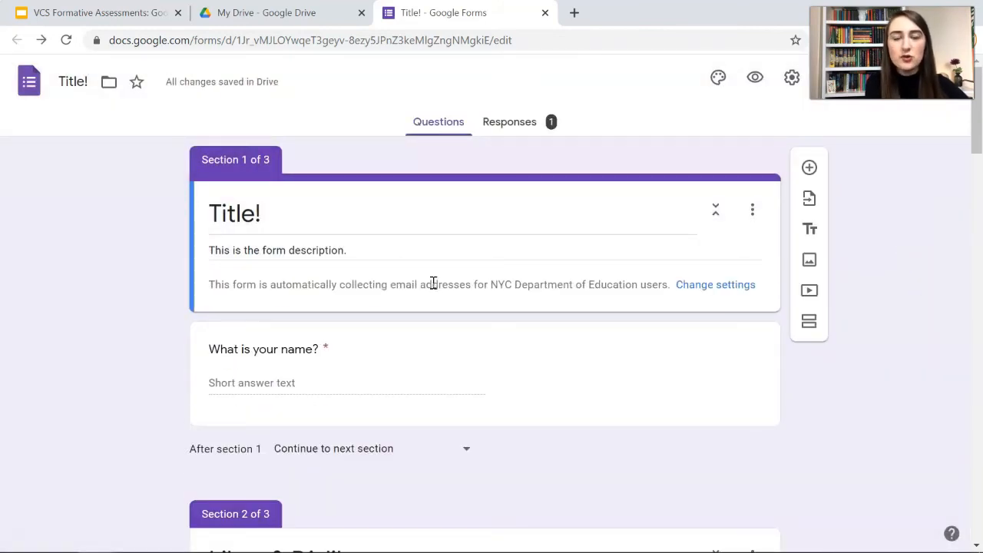
Check the form's responses, then reopen the settings and view the presentation options.
{"action": "left_click", "coordinate": [510, 121]}
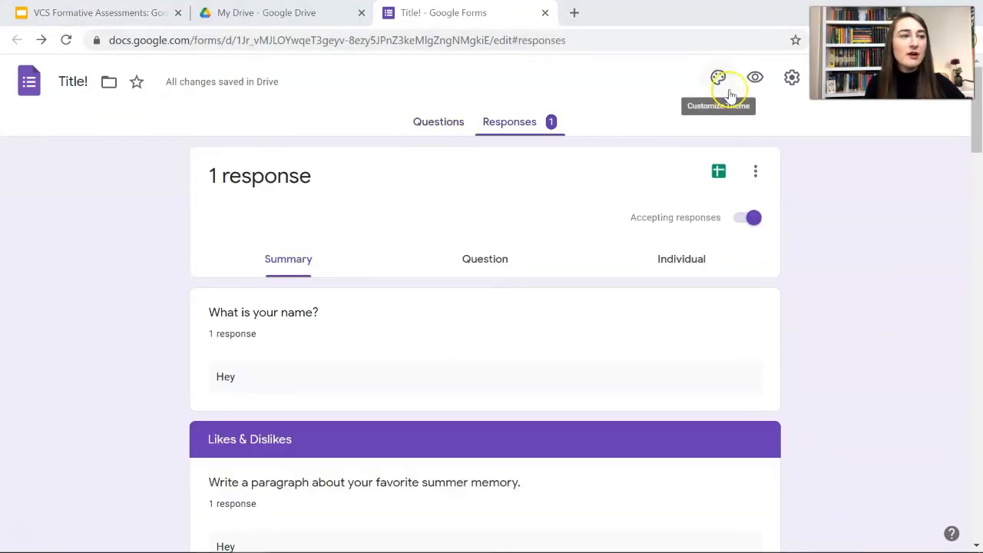
{"action": "left_click", "coordinate": [793, 83]}
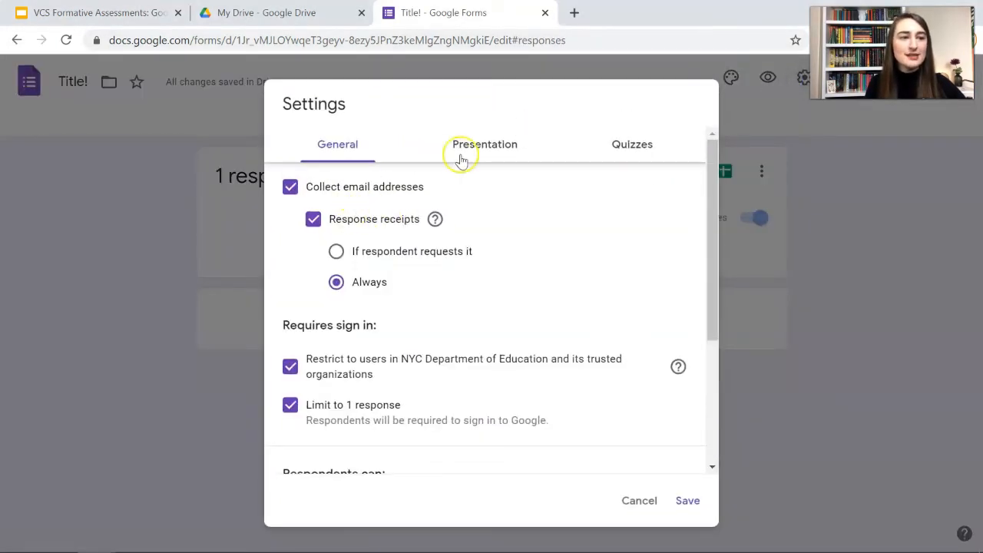
{"action": "left_click", "coordinate": [493, 156]}
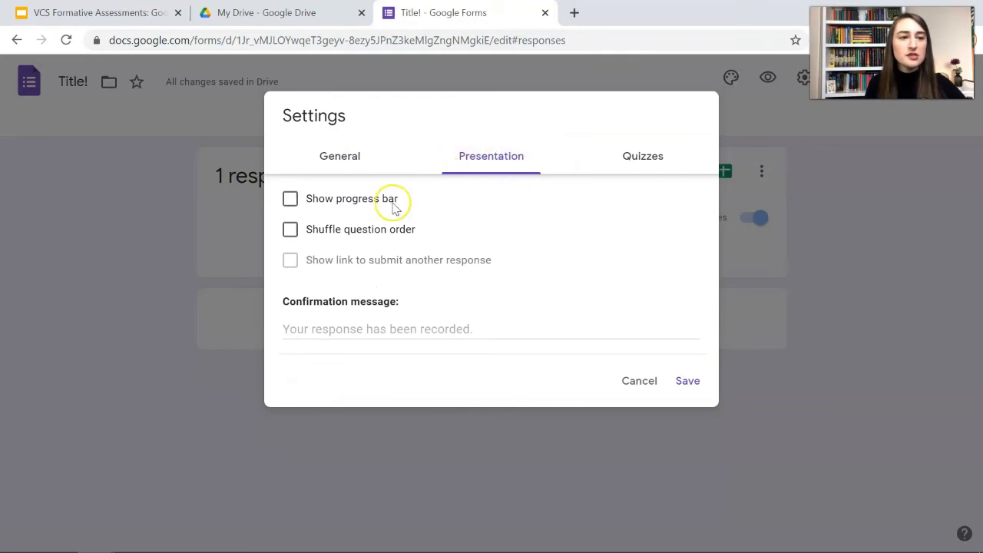
Make the form a quiz that releases grades immediately after each submission, and save the settings.
{"action": "left_click", "coordinate": [645, 171]}
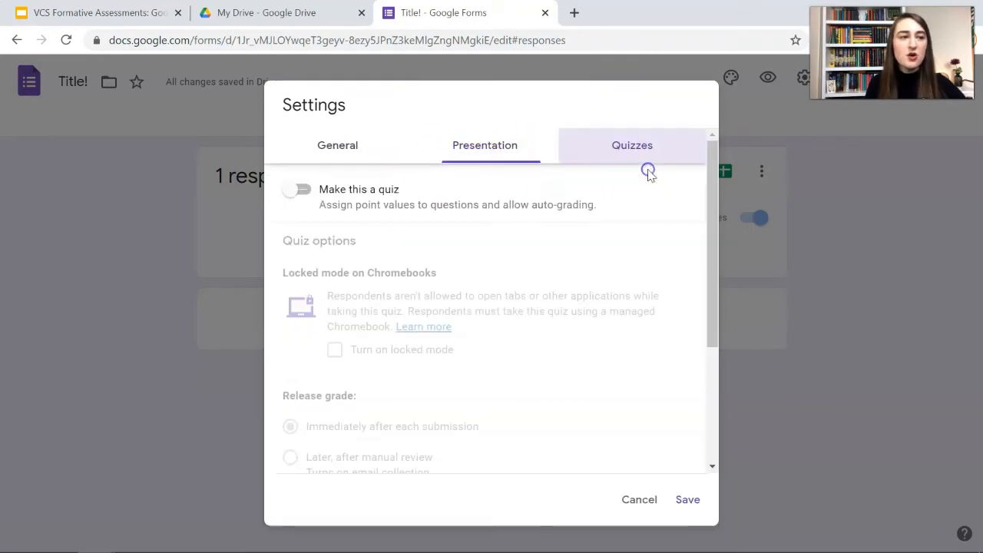
{"action": "left_click", "coordinate": [299, 192]}
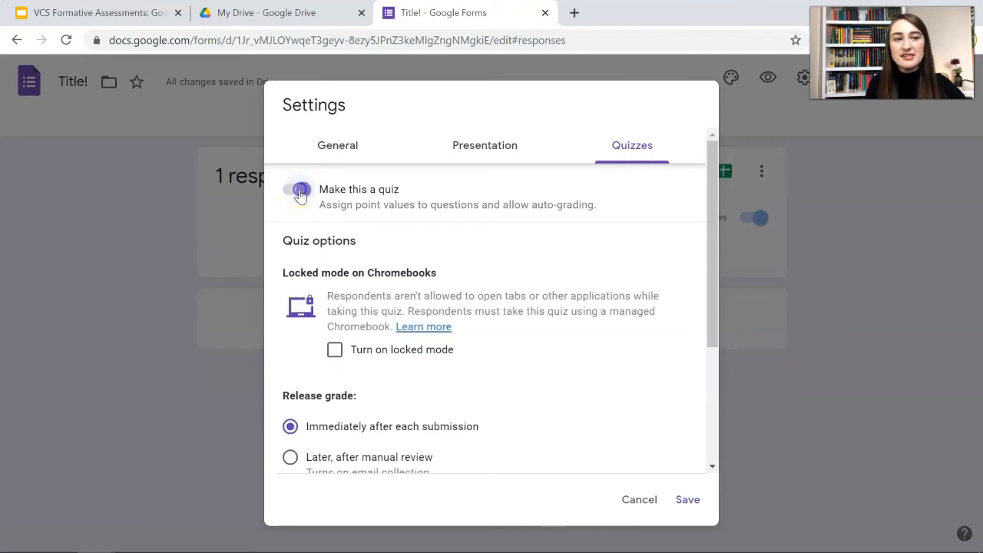
{"action": "scroll", "coordinate": [352, 355], "scroll_direction": "down", "scroll_amount": 1}
{"action": "left_click", "coordinate": [332, 354]}
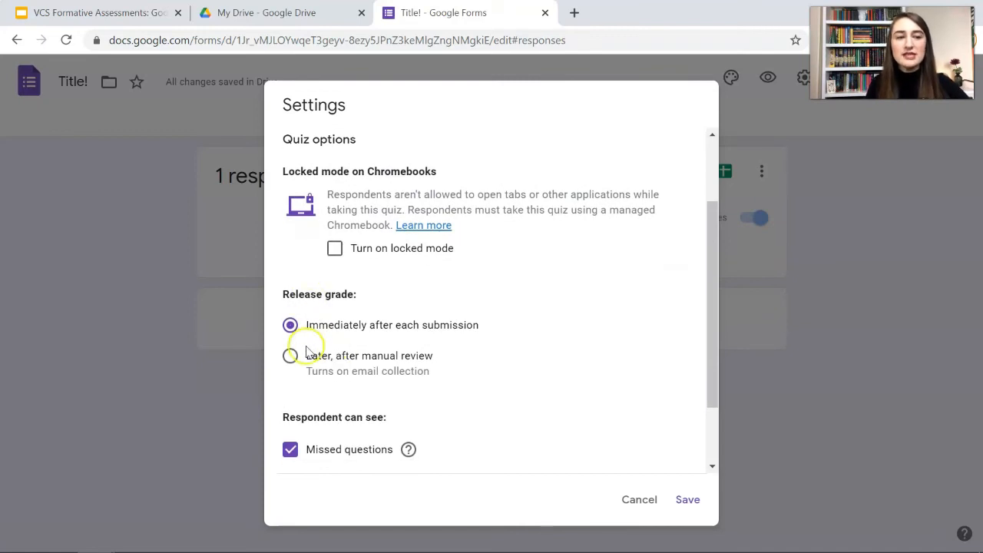
{"action": "scroll", "coordinate": [308, 343], "scroll_direction": "down", "scroll_amount": 1}
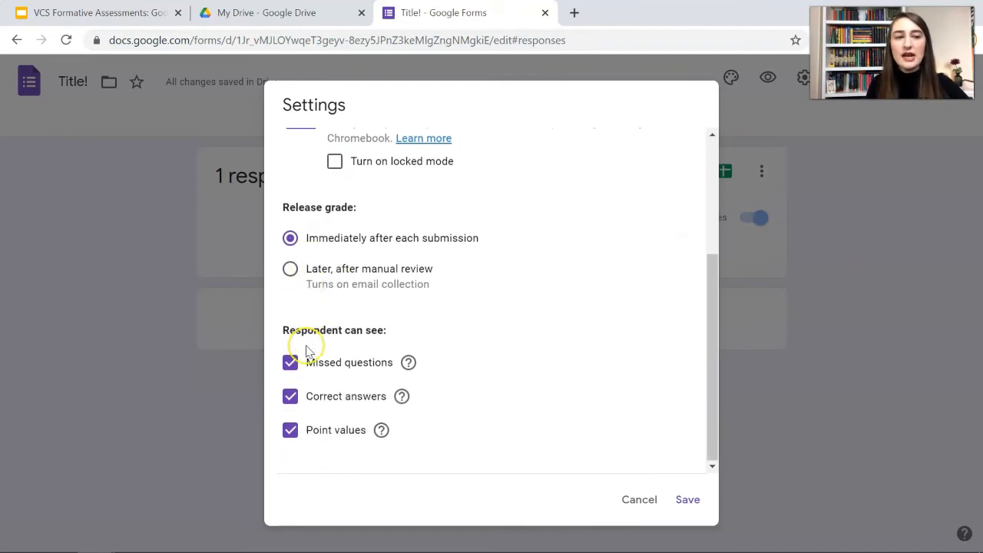
{"action": "left_click", "coordinate": [289, 271]}
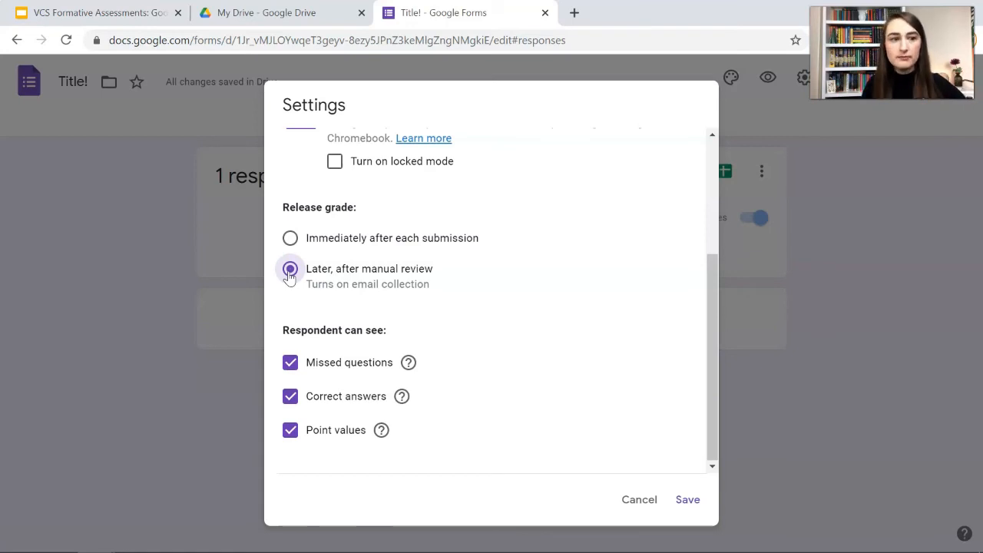
{"action": "left_click", "coordinate": [290, 238]}
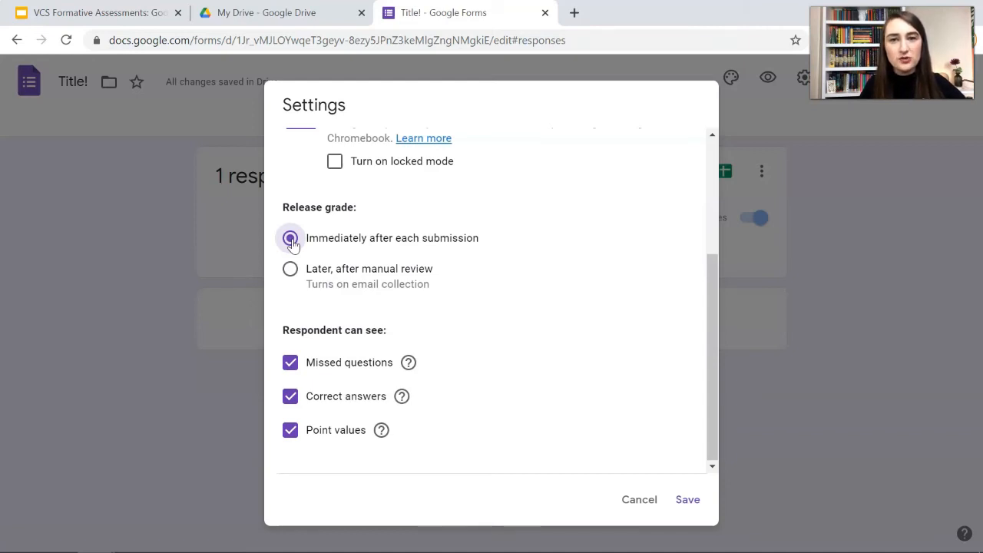
{"action": "left_click", "coordinate": [685, 500]}
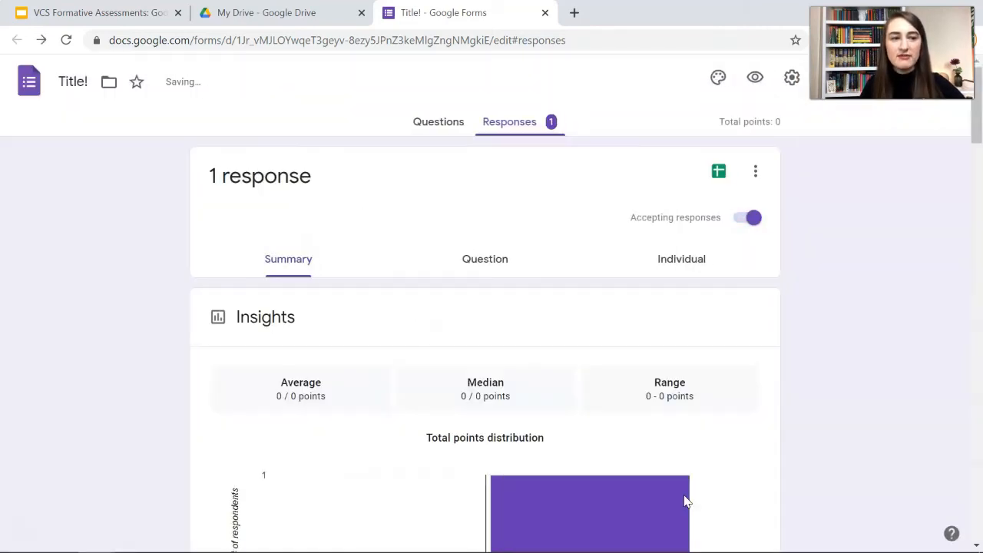
In the answer key of the favorite season question, mark Spring as correct and assign 1 point.
{"action": "left_click", "coordinate": [427, 128]}
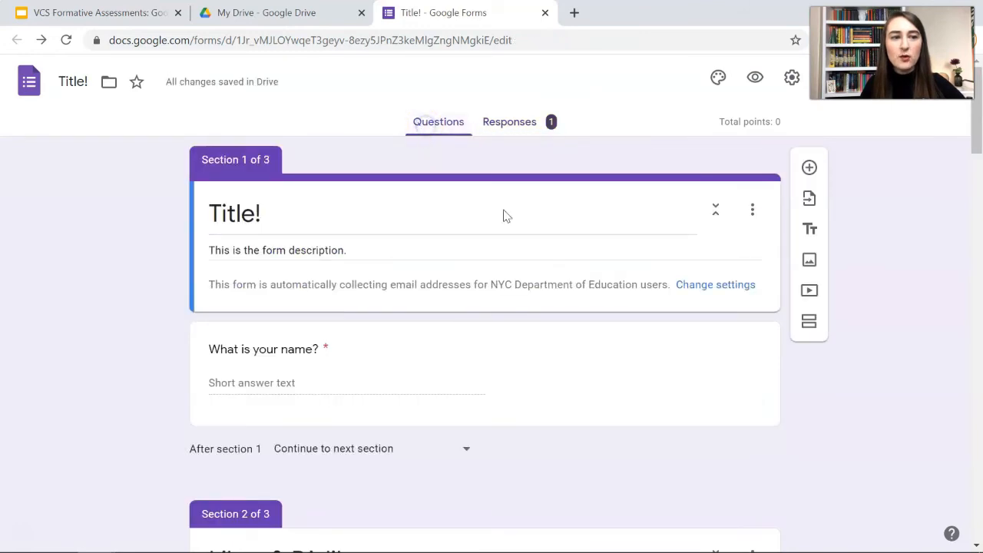
{"action": "left_click", "coordinate": [254, 391]}
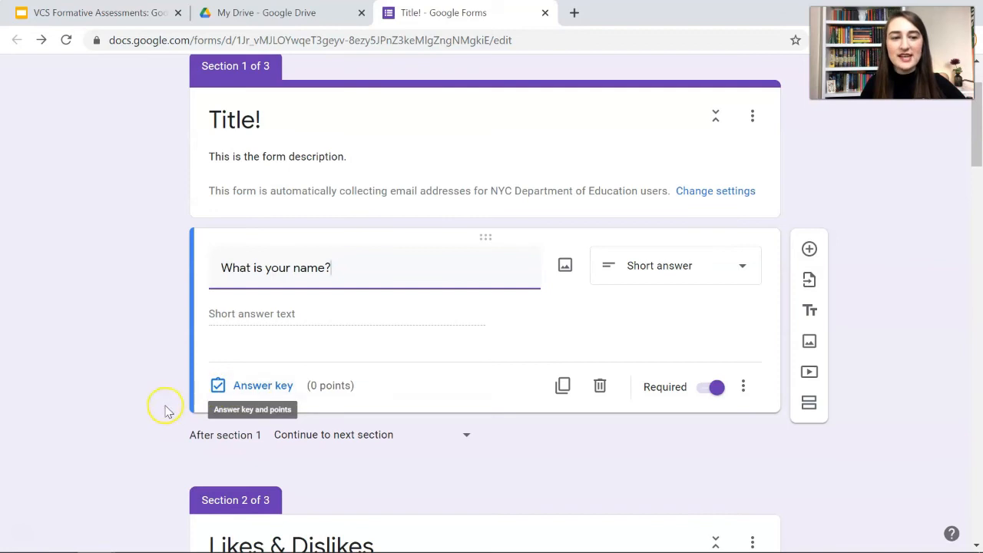
{"action": "scroll", "coordinate": [160, 415], "scroll_direction": "down", "scroll_amount": 3}
{"action": "scroll", "coordinate": [159, 412], "scroll_direction": "down", "scroll_amount": 5}
{"action": "left_click", "coordinate": [290, 249]}
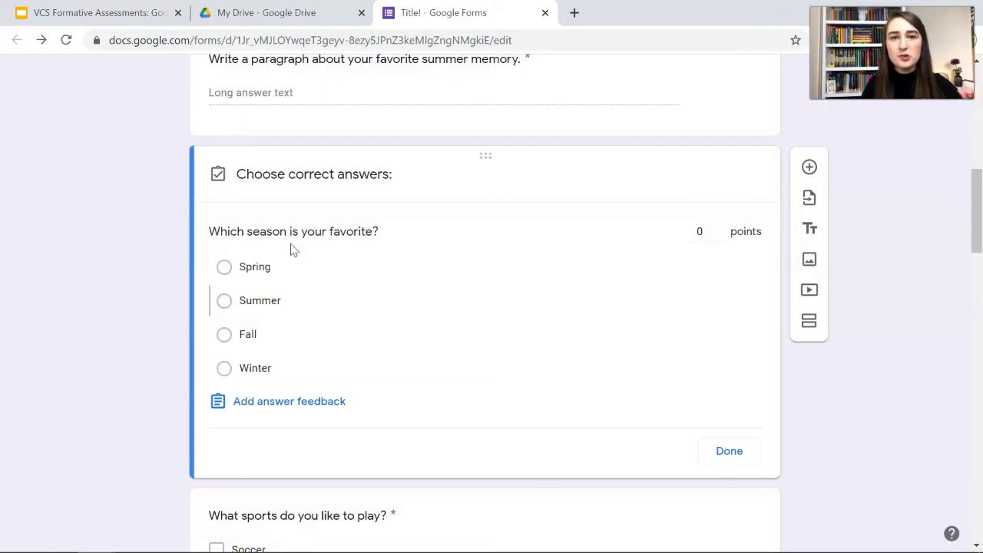
{"action": "left_click", "coordinate": [223, 266]}
{"action": "left_click", "coordinate": [718, 228]}
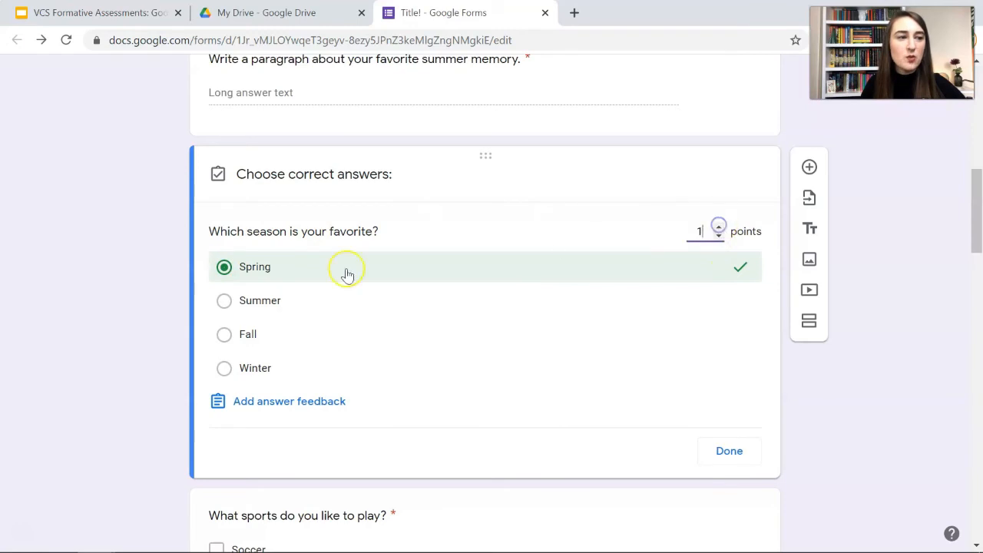
{"action": "left_click", "coordinate": [729, 461]}
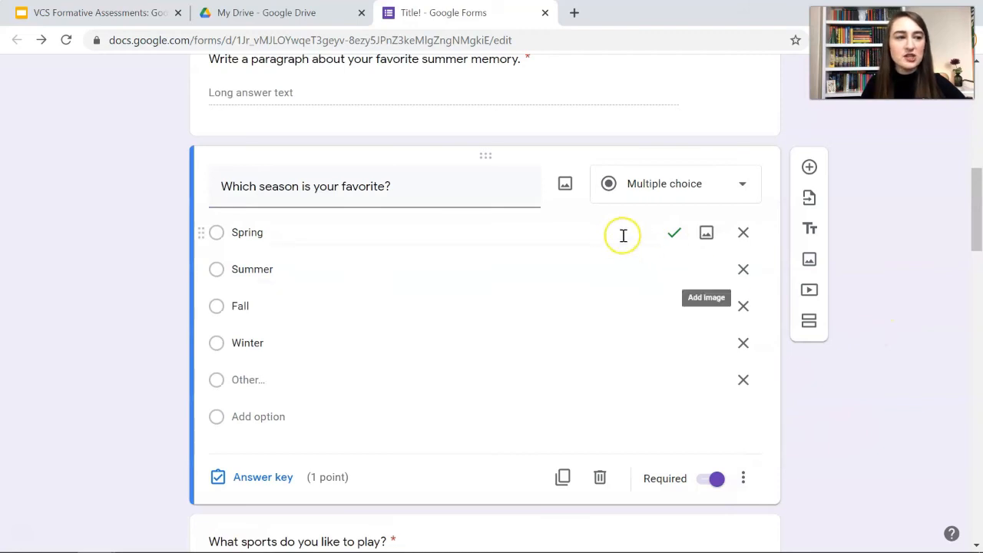
Open the answer key of the "What is your name?" question and make it worth 1 point.
{"action": "scroll", "coordinate": [867, 300], "scroll_direction": "up", "scroll_amount": 10}
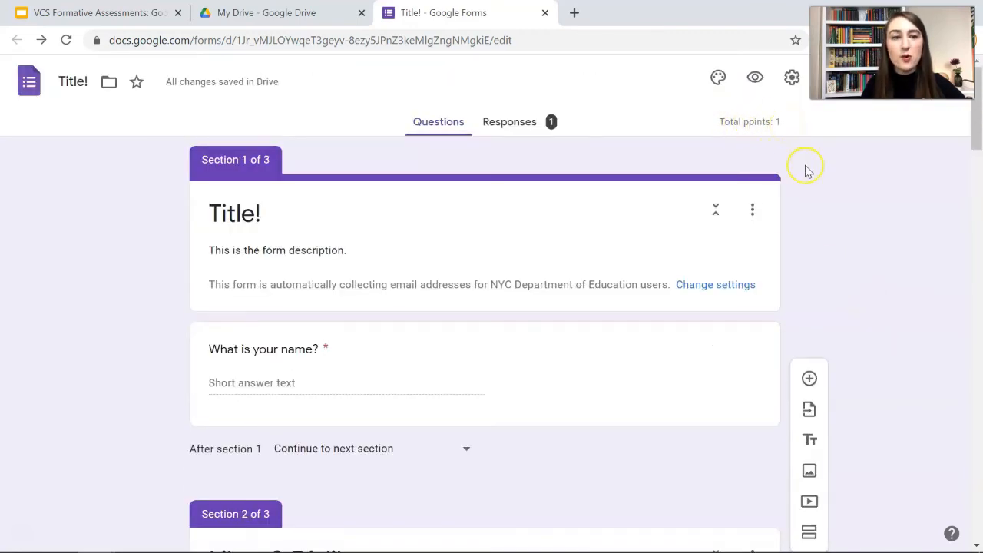
{"action": "scroll", "coordinate": [829, 266], "scroll_direction": "down", "scroll_amount": 3}
{"action": "scroll", "coordinate": [827, 267], "scroll_direction": "up", "scroll_amount": 3}
{"action": "left_click", "coordinate": [324, 397]}
{"action": "left_click", "coordinate": [259, 407]}
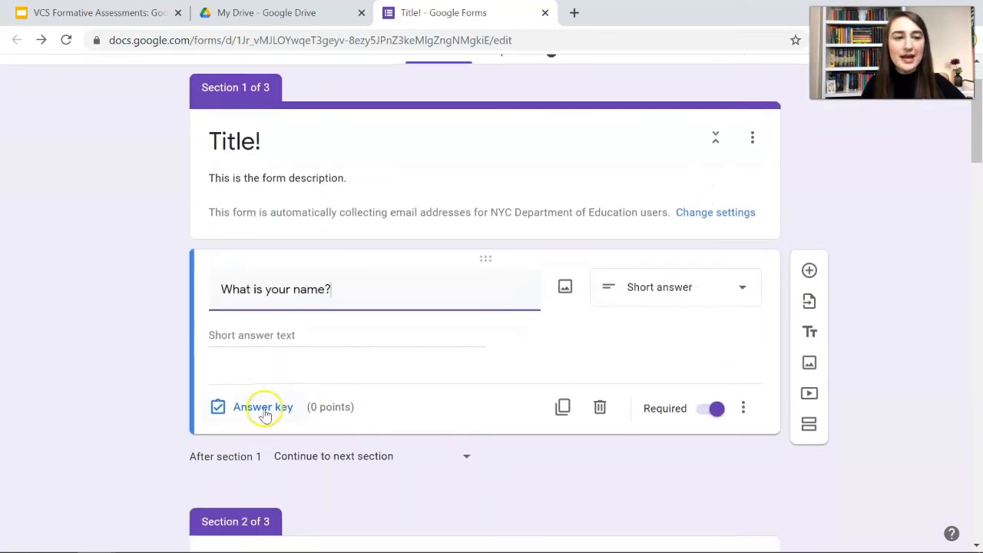
{"action": "type", "text": "1"}
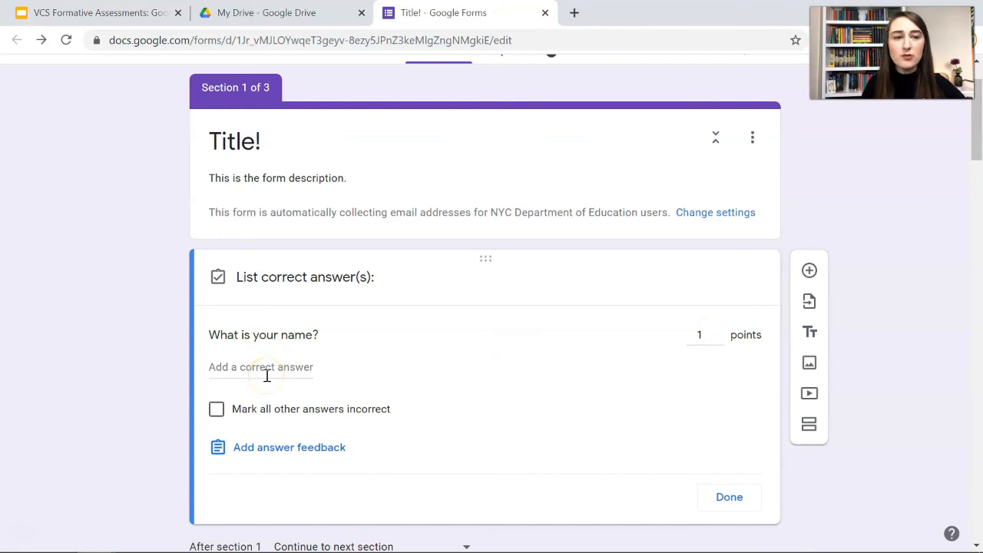
Add a sample first name as the correct answer and mark all other answers incorrect.
{"action": "left_click", "coordinate": [266, 369]}
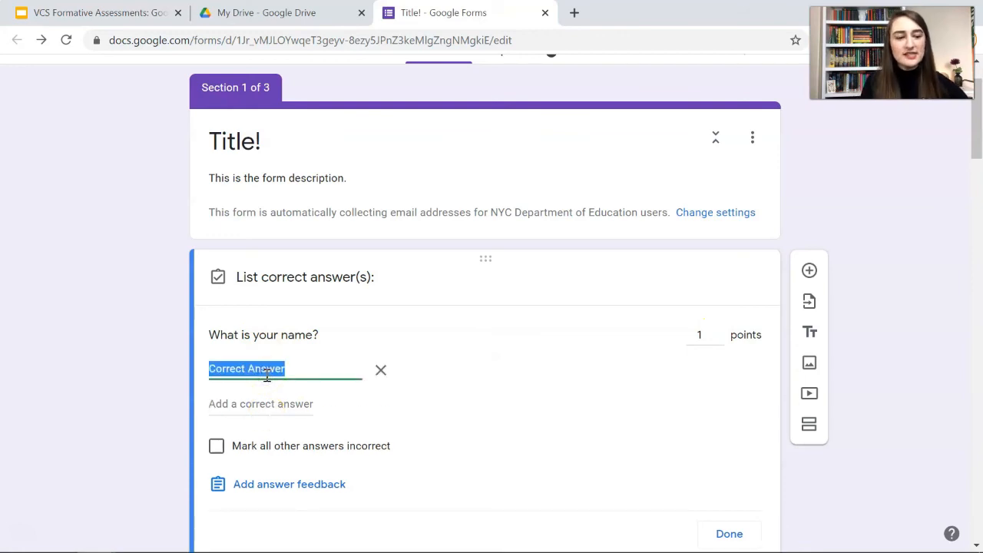
{"action": "type", "text": "Kevin"}
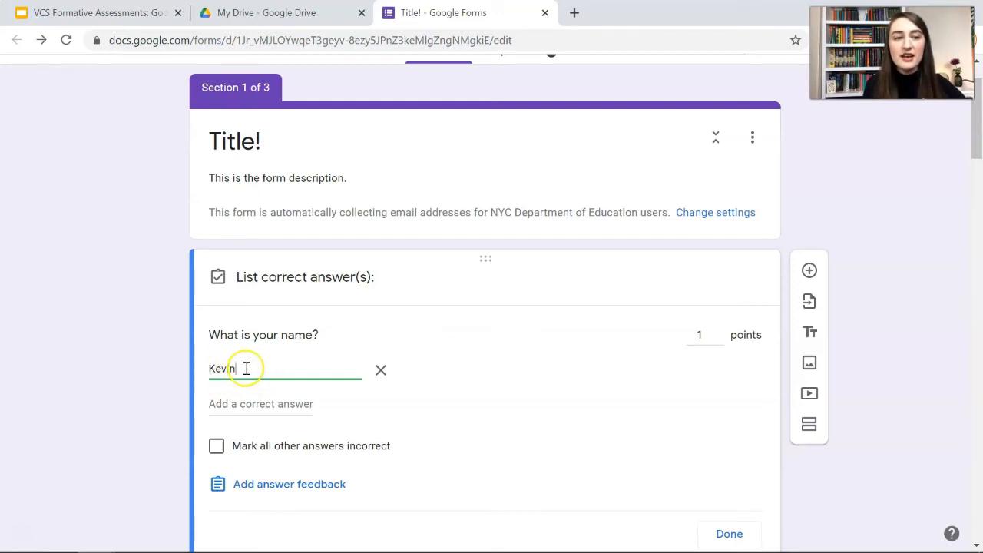
{"action": "left_click", "coordinate": [175, 388]}
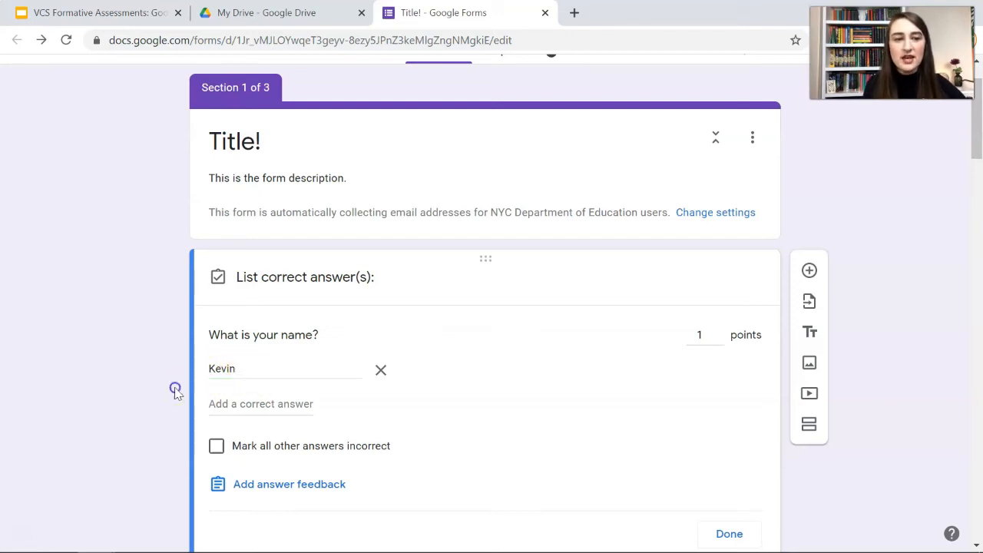
{"action": "left_click", "coordinate": [215, 445]}
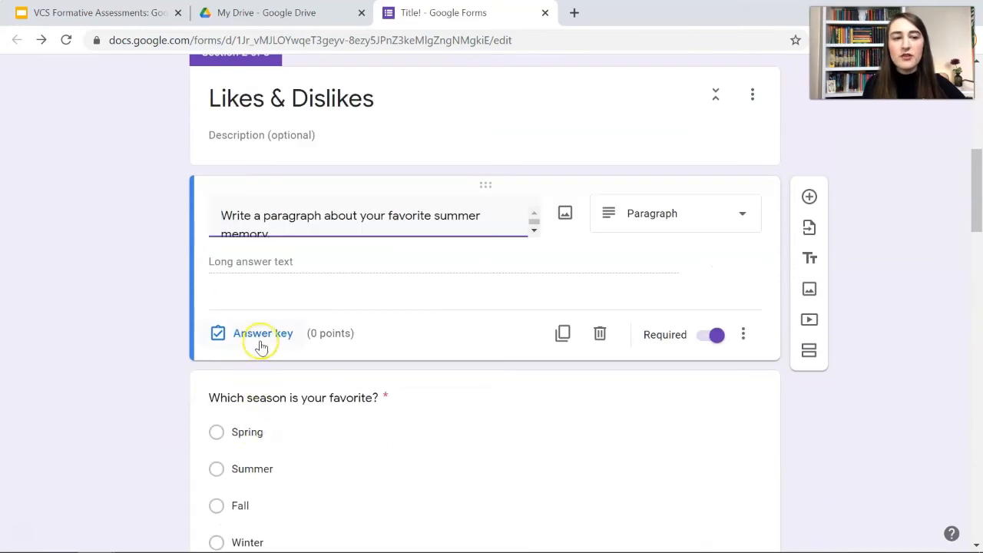
Give the summer memory paragraph question 1 point and the answer feedback "That sounds amazing!".
{"action": "left_click", "coordinate": [262, 328]}
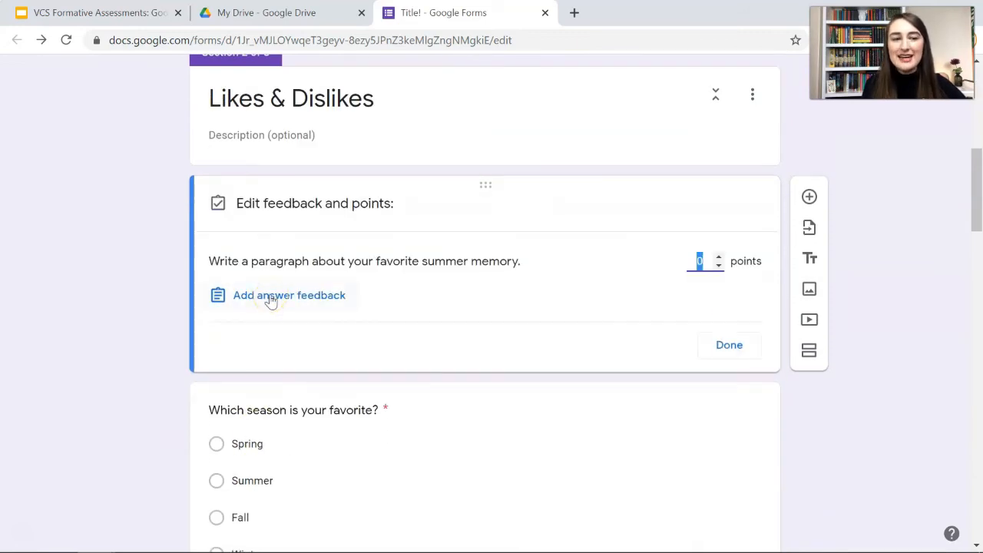
{"action": "left_click", "coordinate": [270, 300]}
{"action": "left_click", "coordinate": [344, 187]}
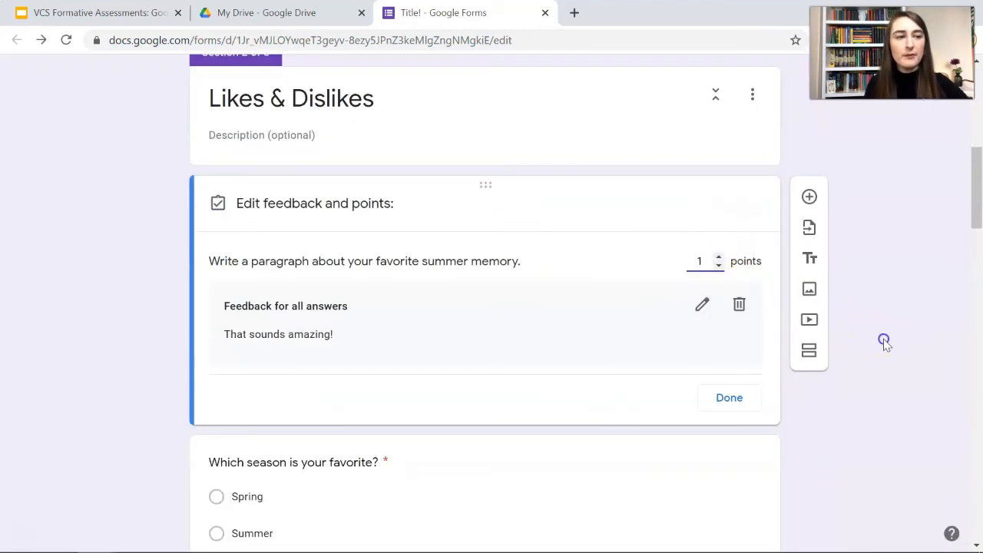
In the presentation settings, show the progress bar, set the confirmation message to "Great work! Go do Assignment #2!", and save.
{"action": "scroll", "coordinate": [884, 341], "scroll_direction": "up", "scroll_amount": 7}
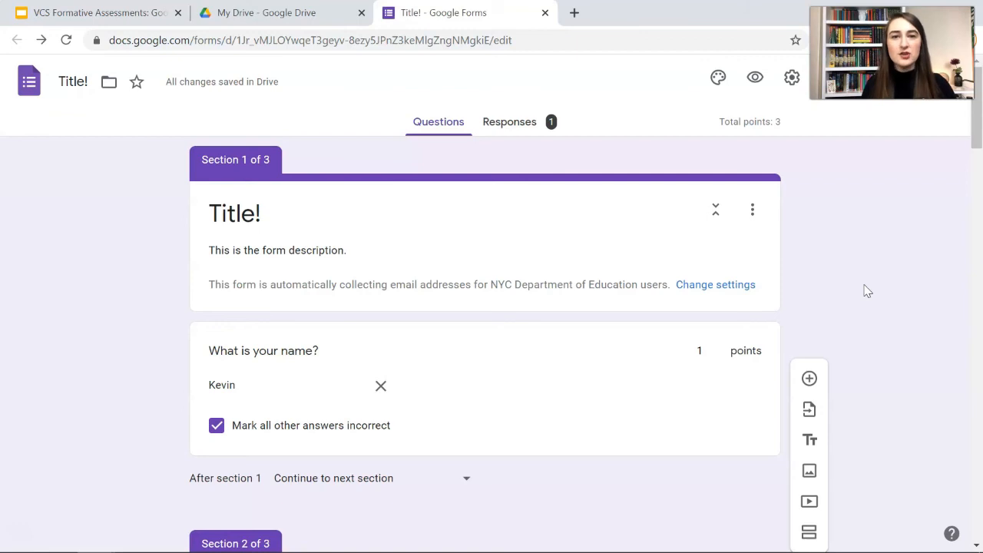
{"action": "left_click", "coordinate": [794, 89]}
{"action": "left_click", "coordinate": [490, 154]}
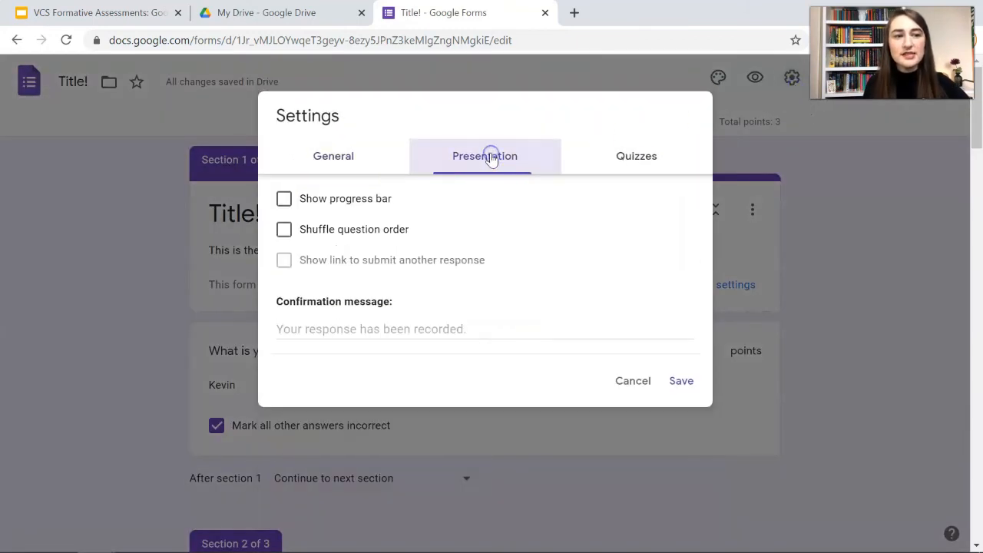
{"action": "left_click", "coordinate": [369, 204]}
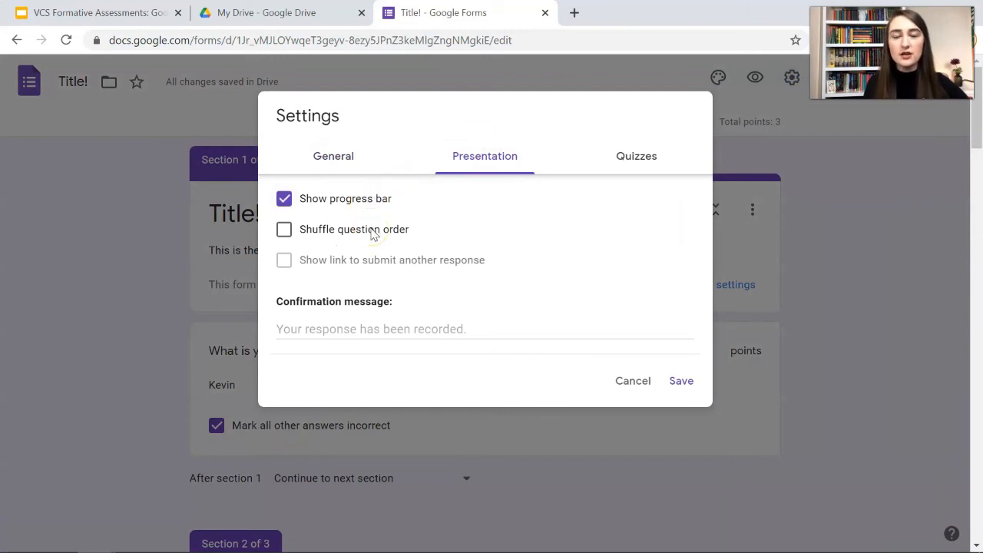
{"action": "left_click", "coordinate": [352, 327]}
{"action": "type", "text": "Great work"}
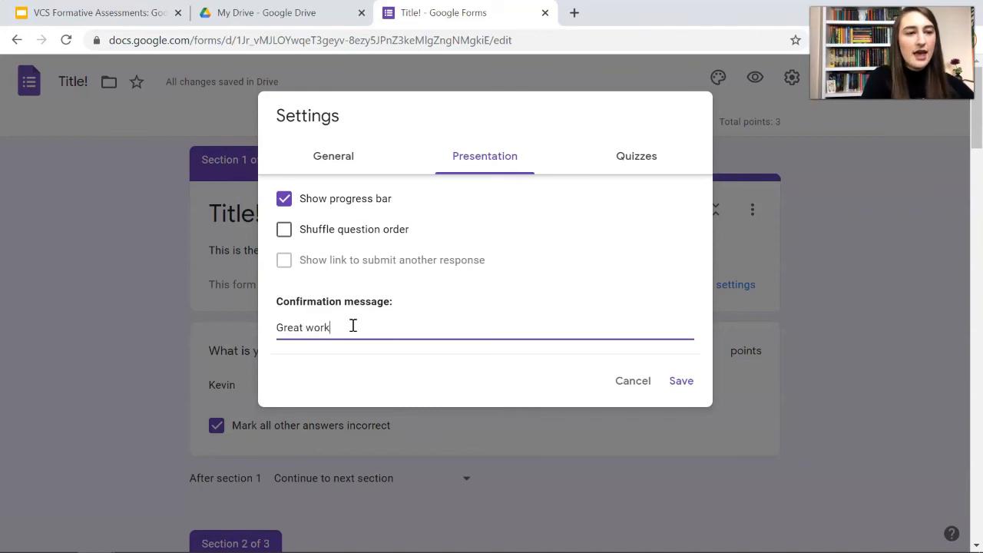
{"action": "type", "text": "! Go do Assignment #2!"}
{"action": "left_click", "coordinate": [390, 380]}
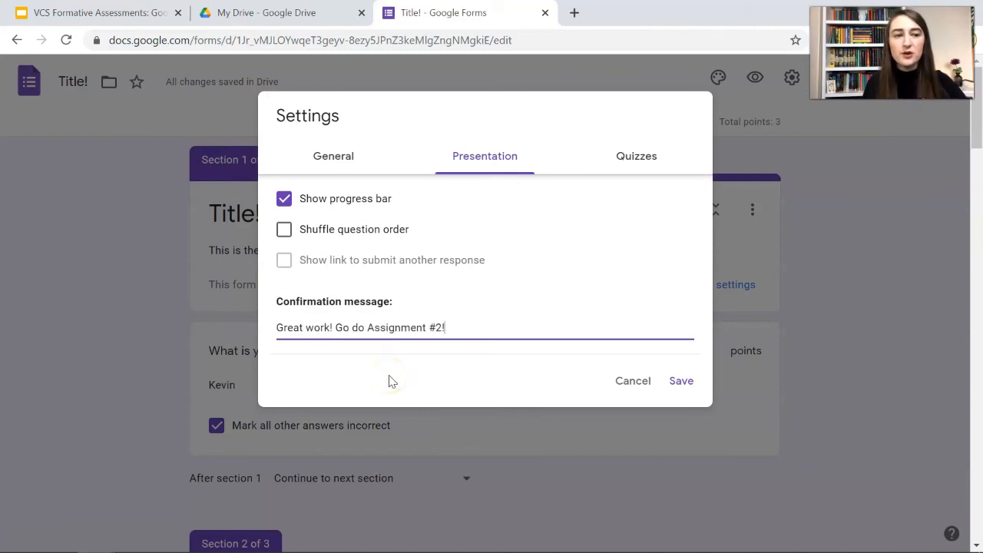
{"action": "left_click", "coordinate": [680, 382]}
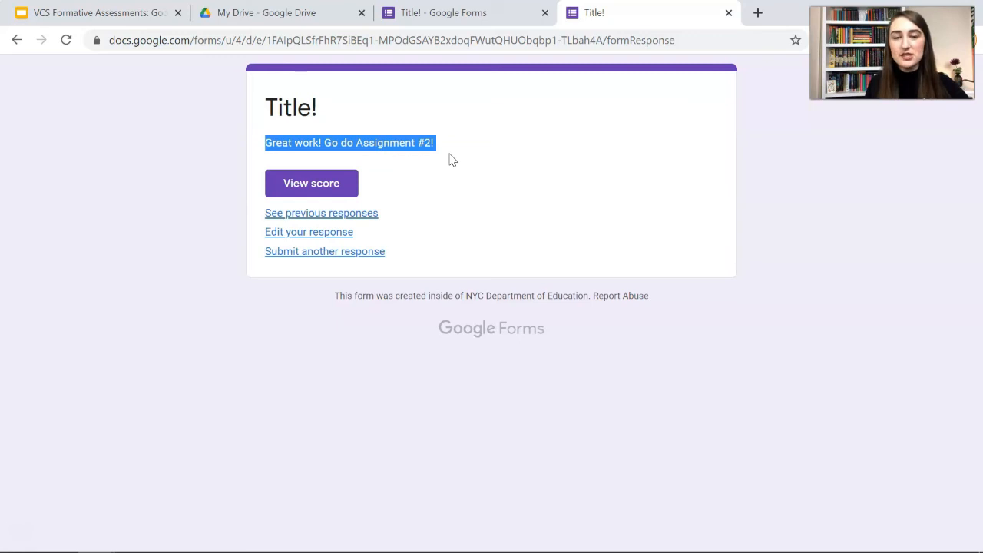
View the submitted quiz's score and review the points and feedback for each question.
{"action": "left_click", "coordinate": [450, 143]}
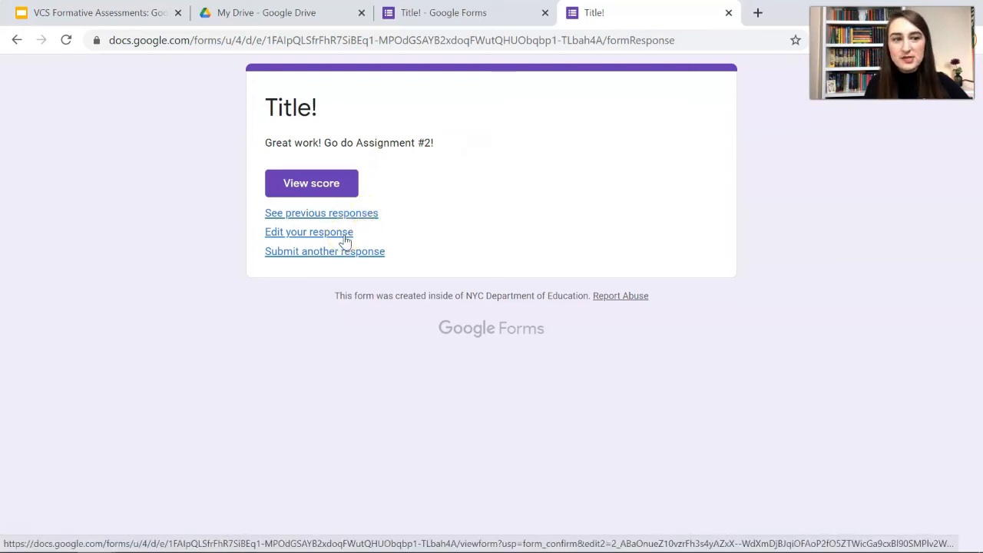
{"action": "left_click", "coordinate": [342, 190]}
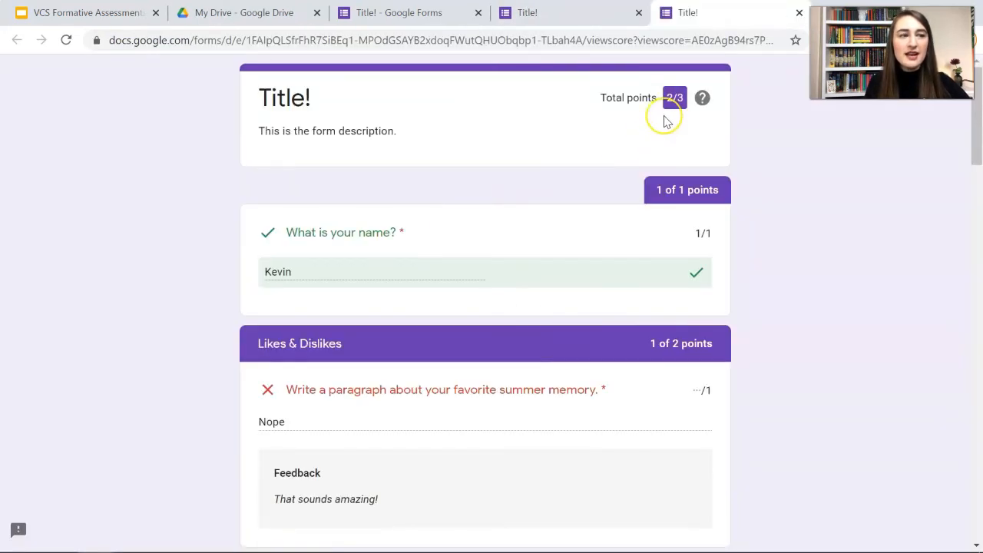
{"action": "scroll", "coordinate": [794, 316], "scroll_direction": "down", "scroll_amount": 1}
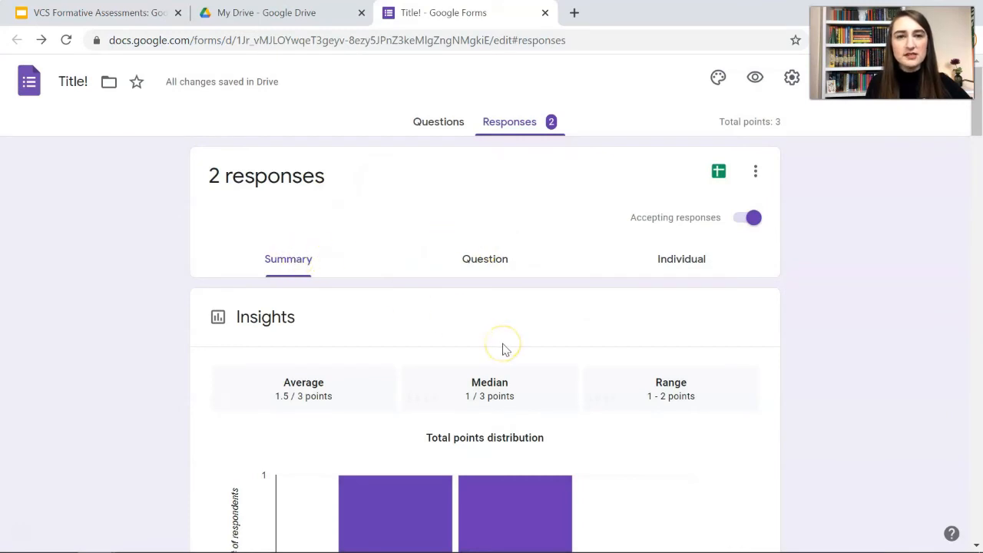
Look over the additional options for managing the form's responses, and close them without choosing any.
{"action": "left_click", "coordinate": [756, 172]}
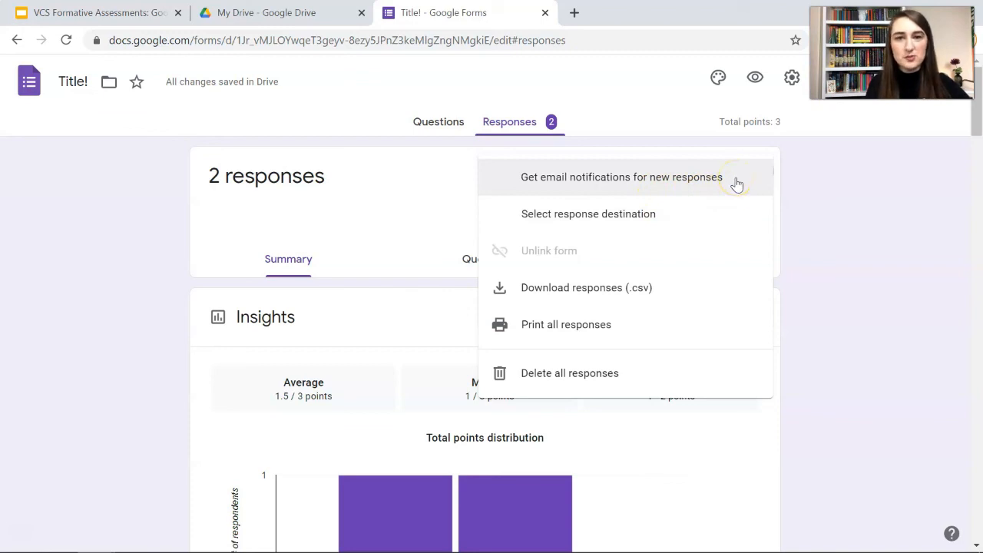
{"action": "left_click", "coordinate": [814, 213]}
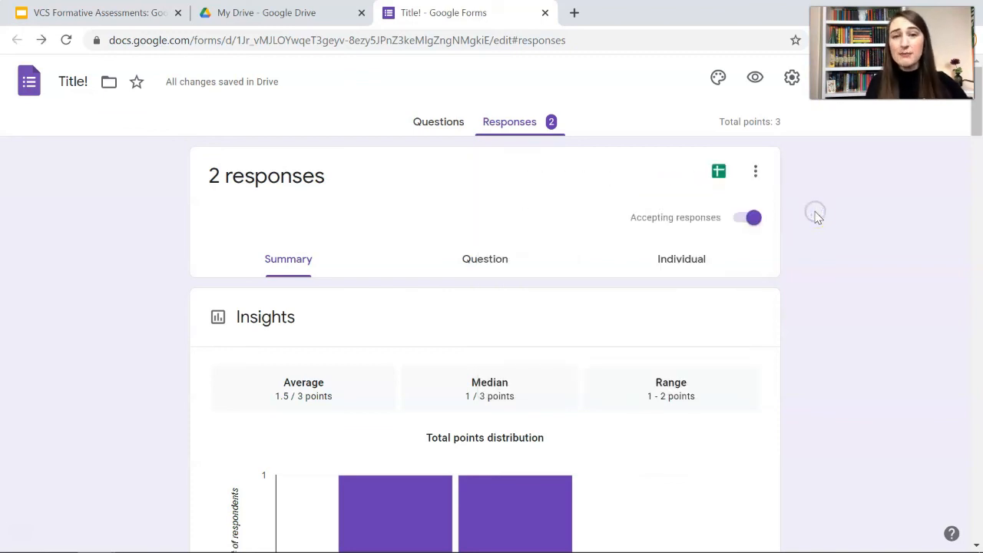